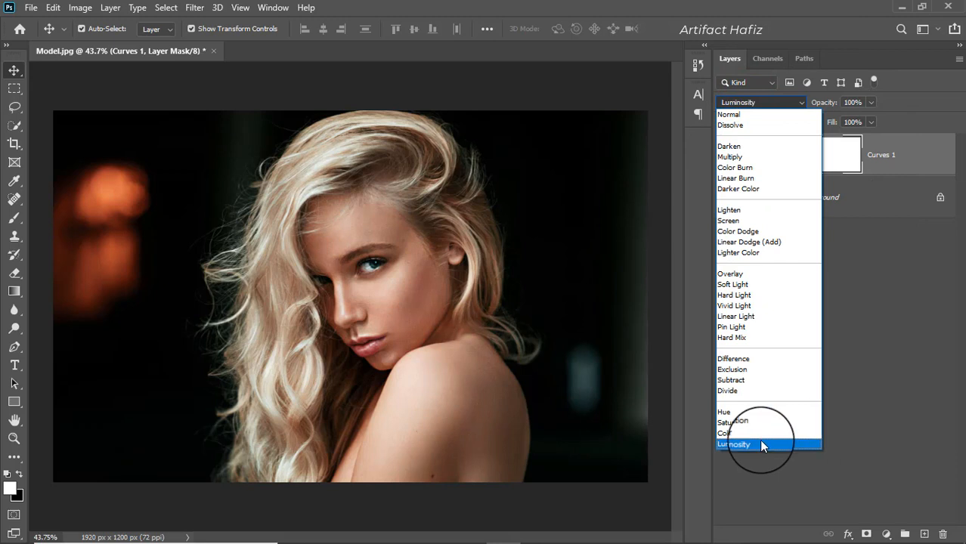
# - Set the Curves 1 layer's blend mode to Luminosity and invert its layer mask to black
pyautogui.click(730, 443)
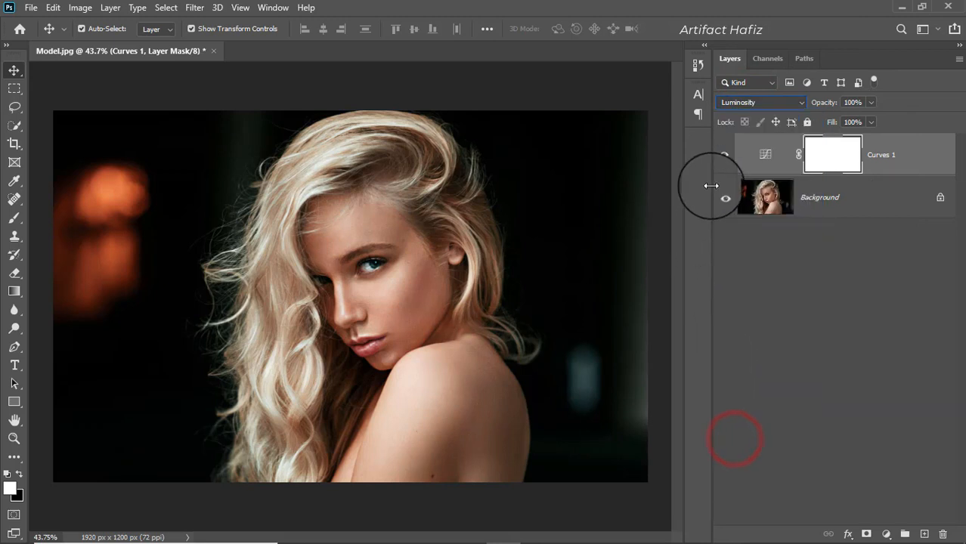
pyautogui.click(724, 156)
pyautogui.click(725, 156)
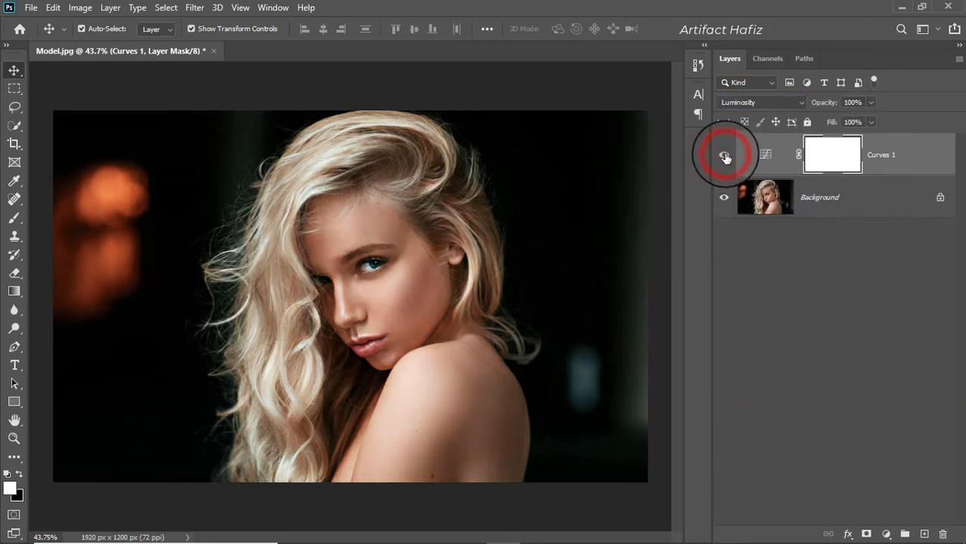
pyautogui.click(823, 153)
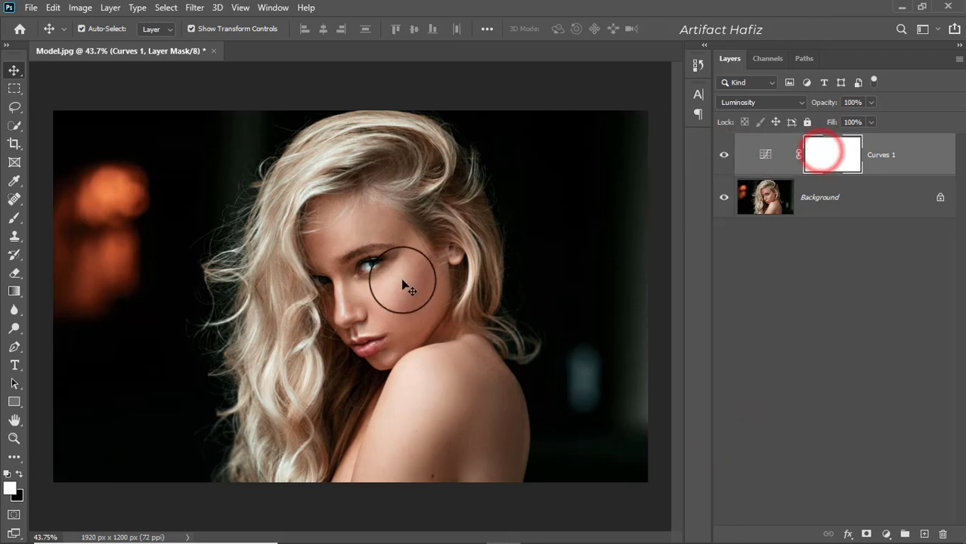
pyautogui.hotkey('ctrl', 'i')
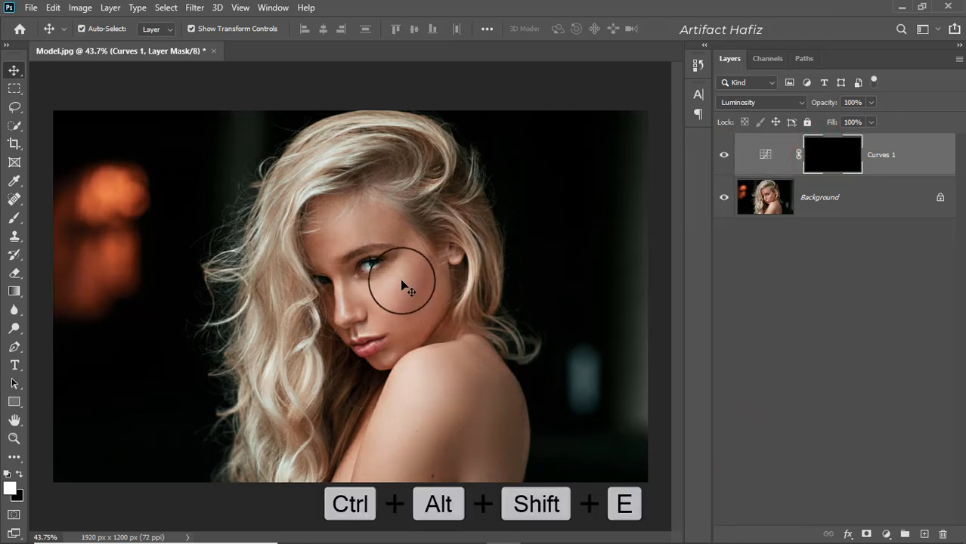
# - Paint white on the Curves 1 mask over the forehead, cheek, nose and mouth with a 175 px soft brush
pyautogui.click(15, 218)
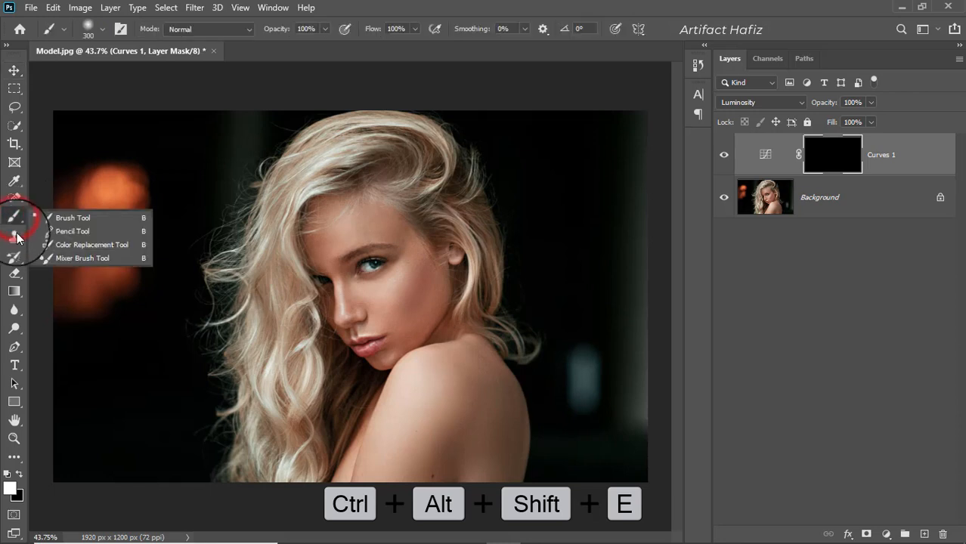
pyautogui.click(20, 474)
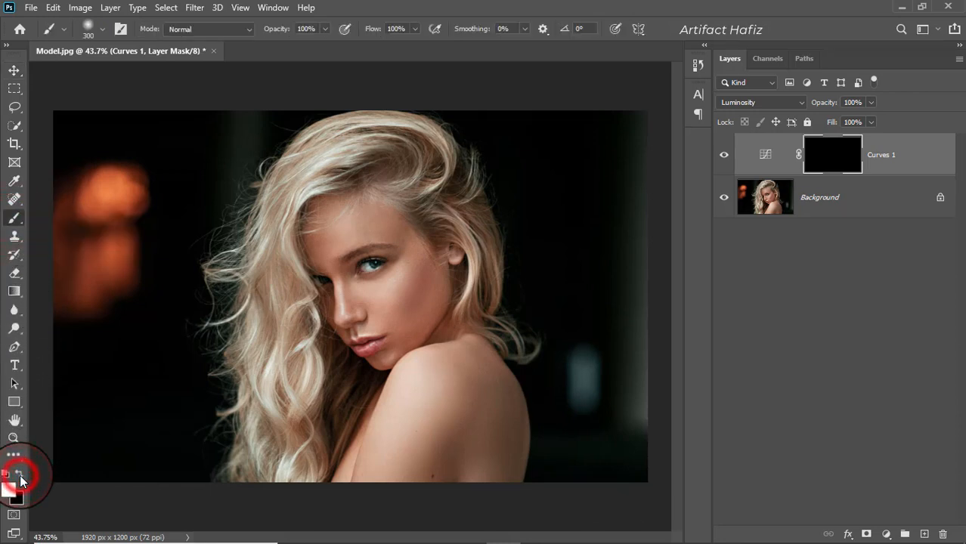
pyautogui.press('[')
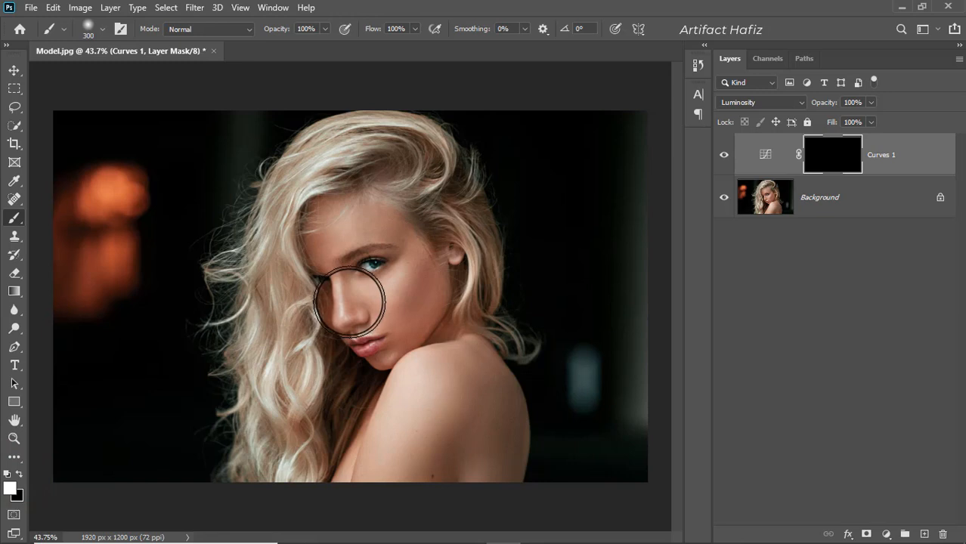
pyautogui.press('[')
pyautogui.press('[')
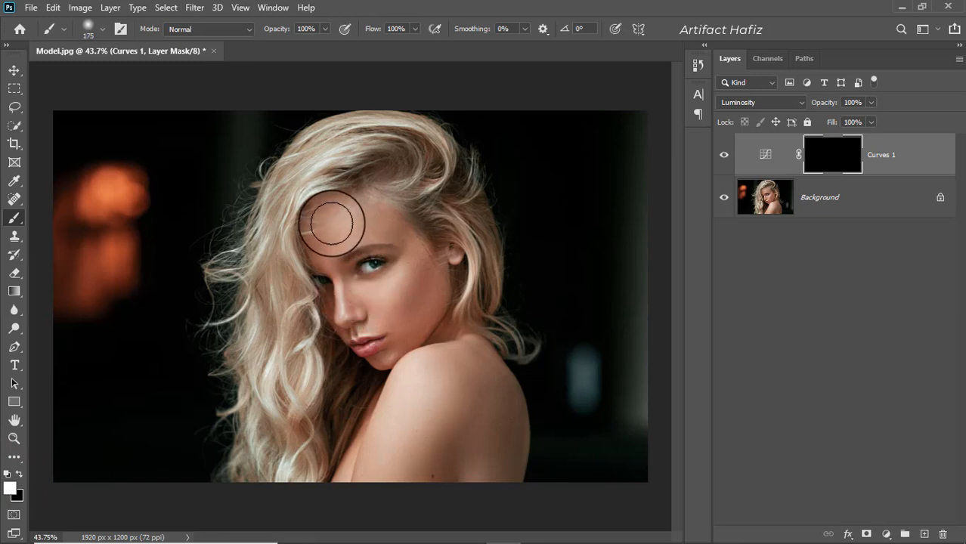
pyautogui.moveTo(331, 223)
pyautogui.mouseDown()
pyautogui.moveTo(347, 246)
pyautogui.moveTo(354, 223)
pyautogui.mouseUp()
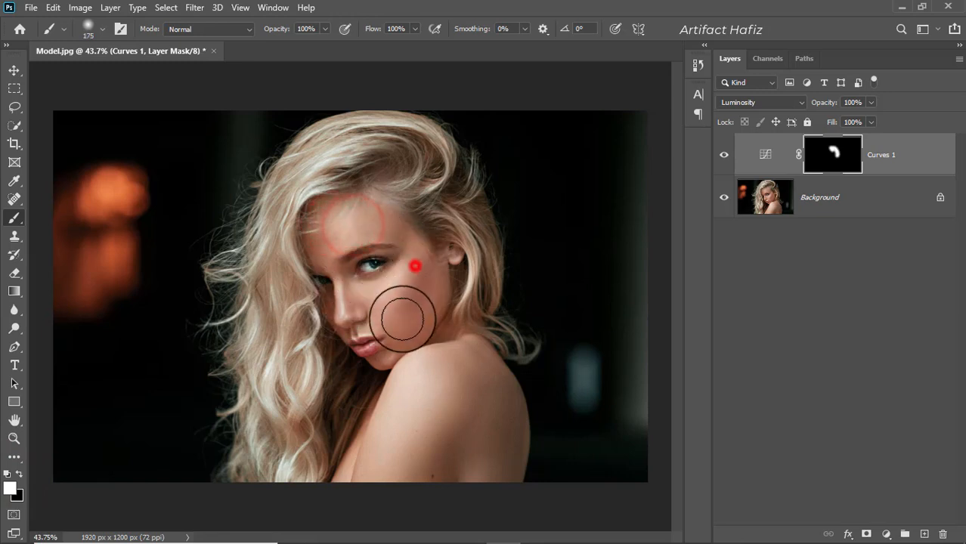
pyautogui.moveTo(402, 319); pyautogui.dragTo(354, 316)
pyautogui.moveTo(328, 230)
pyautogui.mouseDown()
pyautogui.moveTo(339, 308)
pyautogui.moveTo(352, 318)
pyautogui.mouseUp()
pyautogui.click(361, 319)
pyautogui.click(349, 337)
pyautogui.click(370, 333)
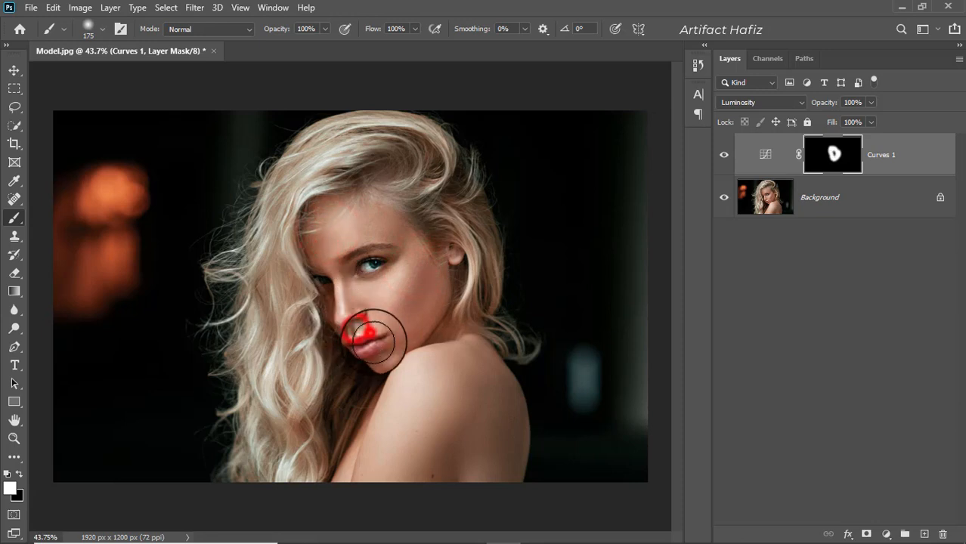
# - Paint white on the Curves 1 mask over the model's shoulder, upper arm and back
pyautogui.moveTo(412, 369)
pyautogui.mouseDown()
pyautogui.moveTo(404, 395)
pyautogui.moveTo(412, 438)
pyautogui.mouseUp()
pyautogui.moveTo(406, 388)
pyautogui.mouseDown()
pyautogui.moveTo(383, 409)
pyautogui.moveTo(382, 540)
pyautogui.mouseUp()
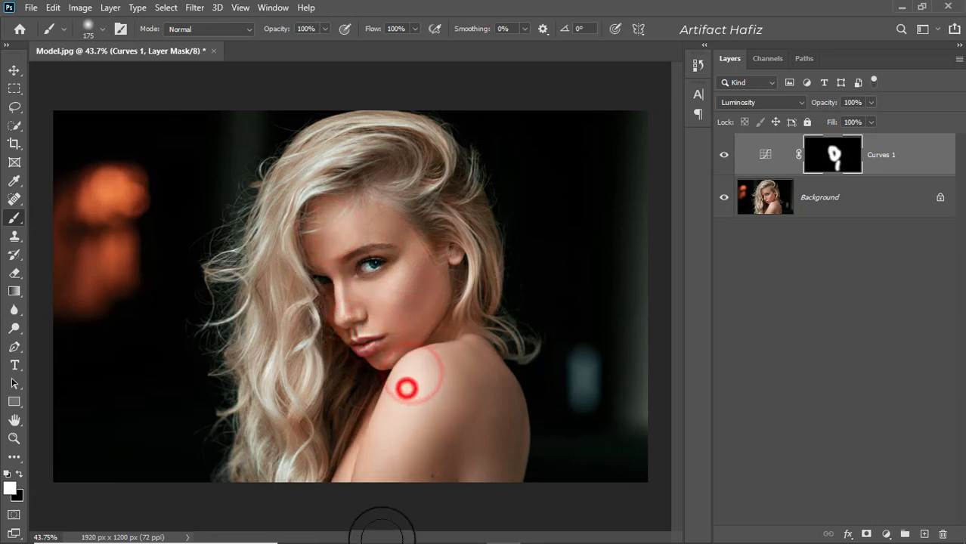
pyautogui.moveTo(435, 379); pyautogui.dragTo(423, 453)
pyautogui.moveTo(470, 363)
pyautogui.mouseDown()
pyautogui.moveTo(479, 510)
pyautogui.moveTo(488, 485)
pyautogui.mouseUp()
pyautogui.moveTo(457, 339); pyautogui.dragTo(436, 368)
# - Fill the remaining gaps in the Curves 1 mask over the forehead, eye area, temple and cheek with white
pyautogui.moveTo(348, 222); pyautogui.dragTo(337, 258)
pyautogui.moveTo(375, 319); pyautogui.dragTo(407, 274)
pyautogui.moveTo(409, 287); pyautogui.dragTo(378, 210)
pyautogui.moveTo(374, 195)
pyautogui.mouseDown()
pyautogui.moveTo(410, 246)
pyautogui.moveTo(409, 285)
pyautogui.mouseUp()
pyautogui.moveTo(410, 216); pyautogui.dragTo(434, 298)
pyautogui.moveTo(327, 184)
pyautogui.mouseDown()
pyautogui.moveTo(312, 213)
pyautogui.moveTo(313, 313)
pyautogui.mouseUp()
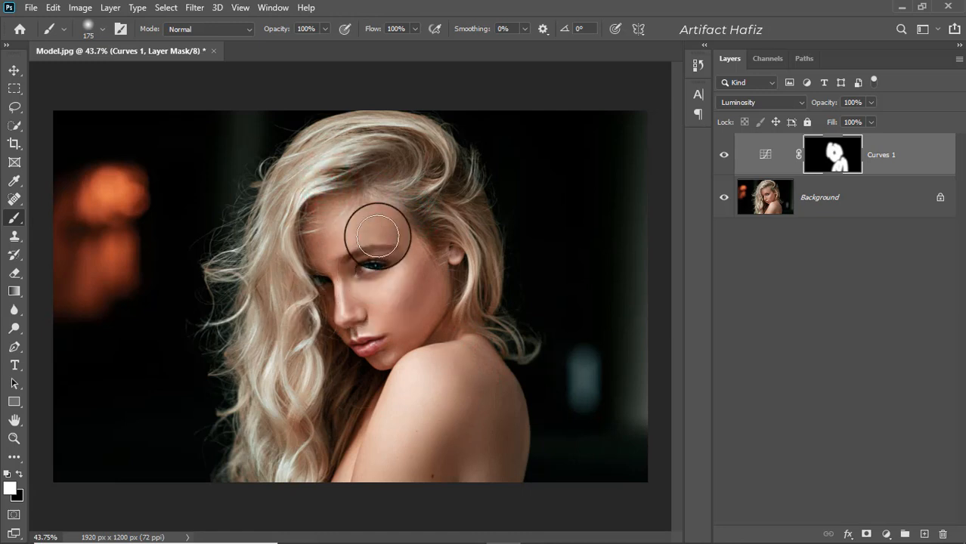
# - Paint white on the Curves 1 mask over the hair and compare the image with and without the layer
pyautogui.click(380, 151)
pyautogui.moveTo(358, 166)
pyautogui.mouseDown()
pyautogui.moveTo(295, 247)
pyautogui.moveTo(267, 428)
pyautogui.mouseUp()
pyautogui.moveTo(304, 308)
pyautogui.mouseDown()
pyautogui.moveTo(318, 431)
pyautogui.moveTo(308, 443)
pyautogui.mouseUp()
pyautogui.click(307, 447)
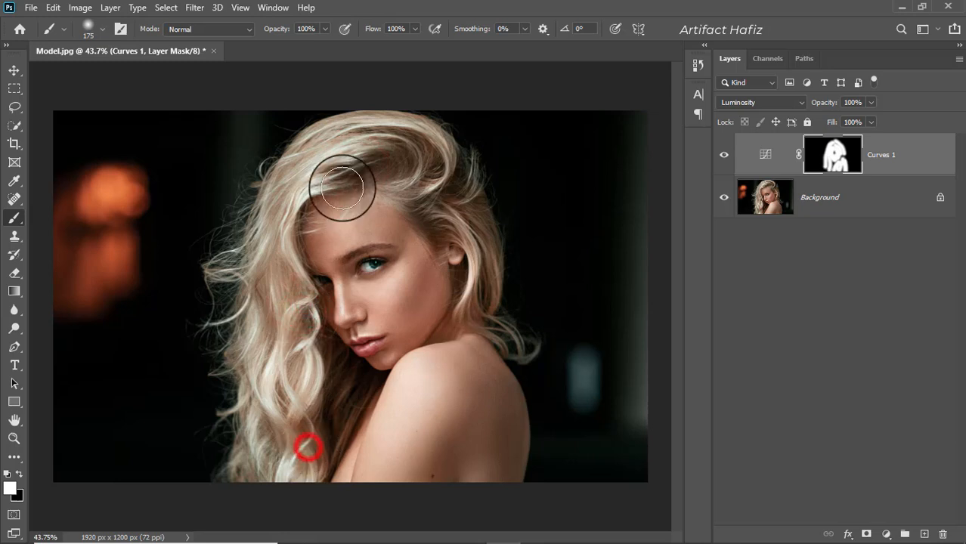
pyautogui.moveTo(321, 144)
pyautogui.mouseDown()
pyautogui.moveTo(384, 119)
pyautogui.moveTo(480, 273)
pyautogui.mouseUp()
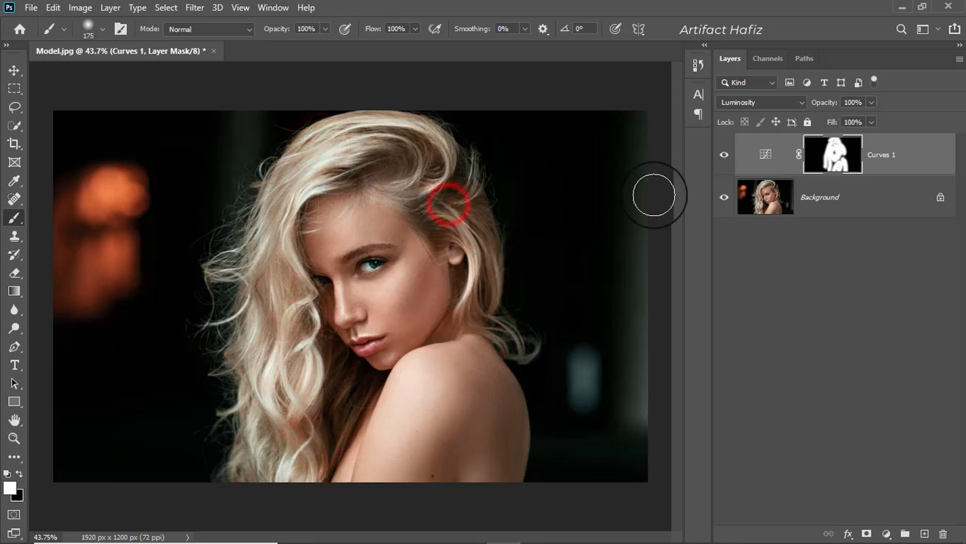
pyautogui.click(723, 155)
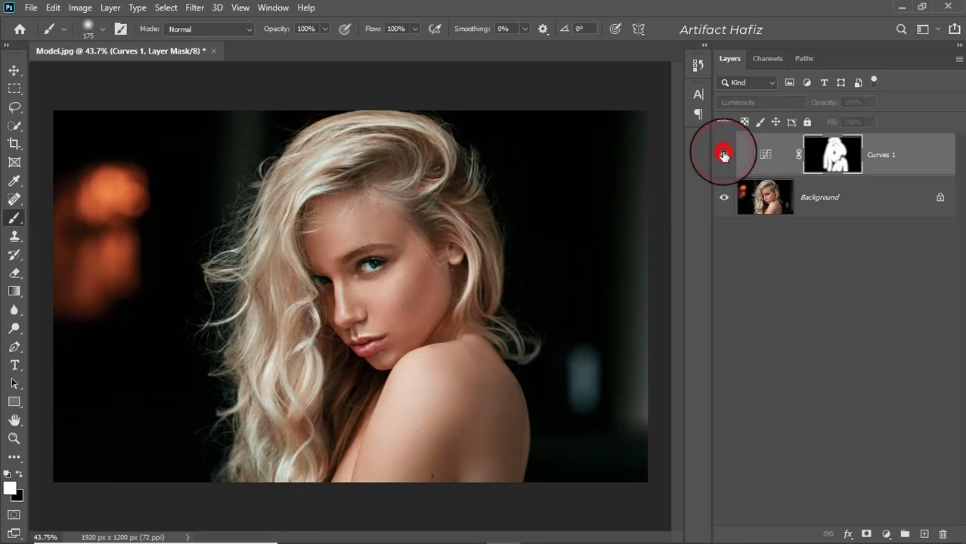
pyautogui.click(724, 155)
pyautogui.click(723, 155)
pyautogui.click(724, 155)
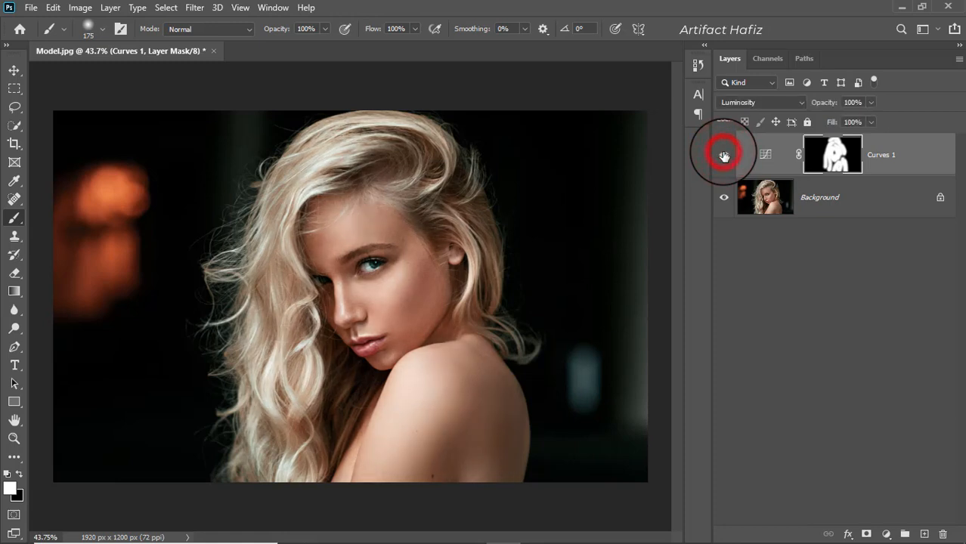
# - Add a second Curves adjustment layer above Curves 1 and raise the RGB curve's midtones to brighten the image
pyautogui.click(884, 156)
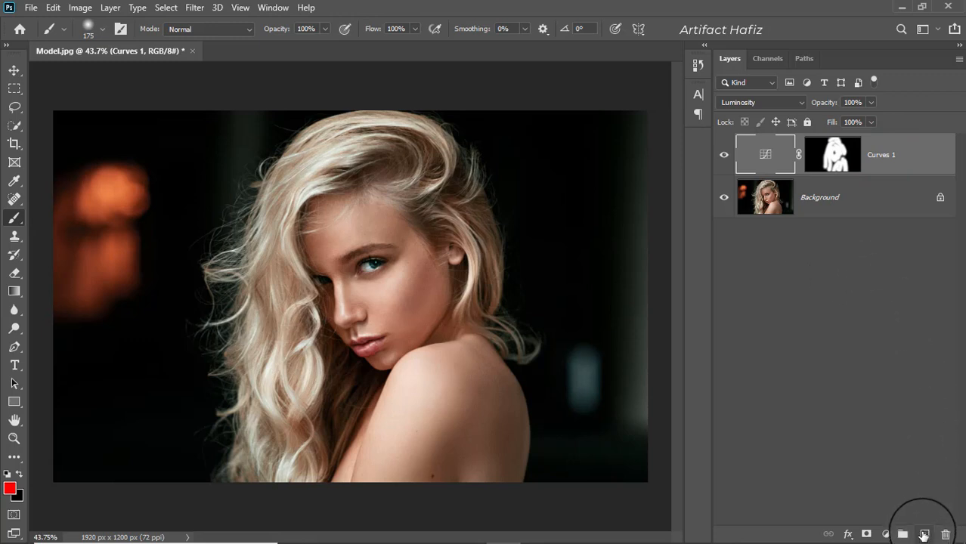
pyautogui.click(886, 534)
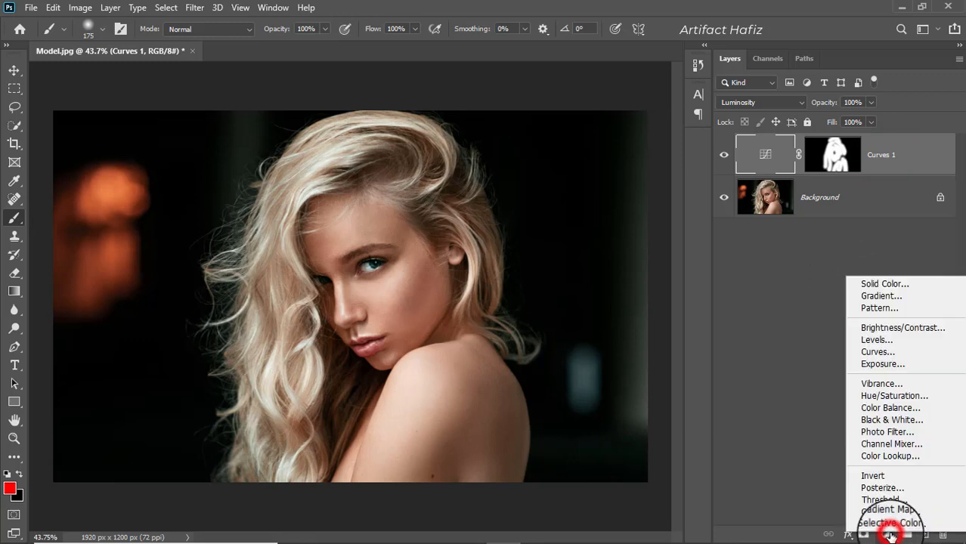
pyautogui.click(879, 352)
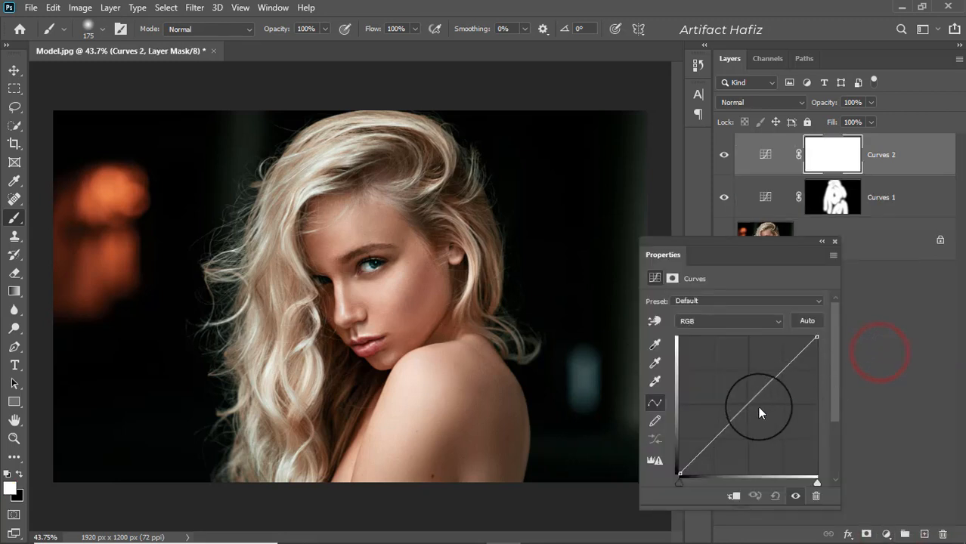
pyautogui.moveTo(746, 403); pyautogui.dragTo(736, 387)
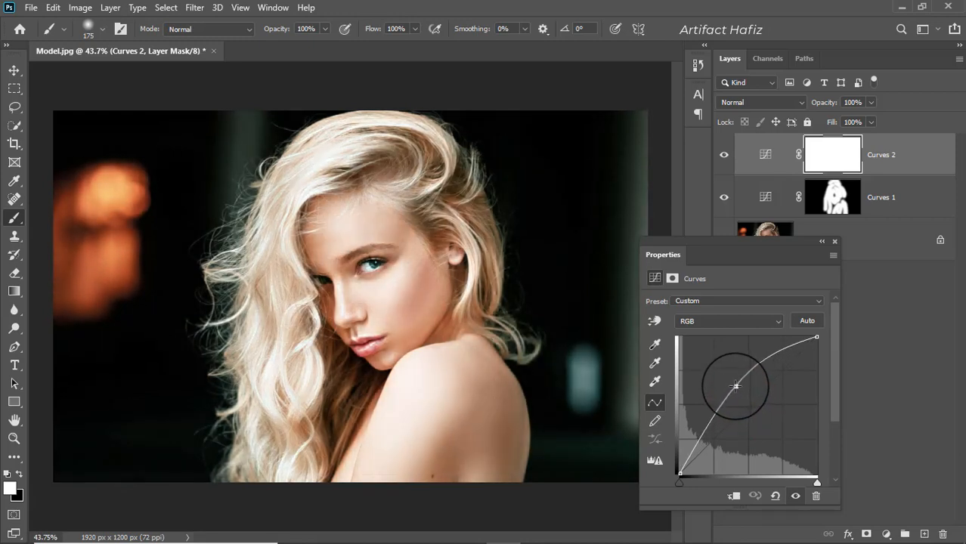
pyautogui.click(832, 241)
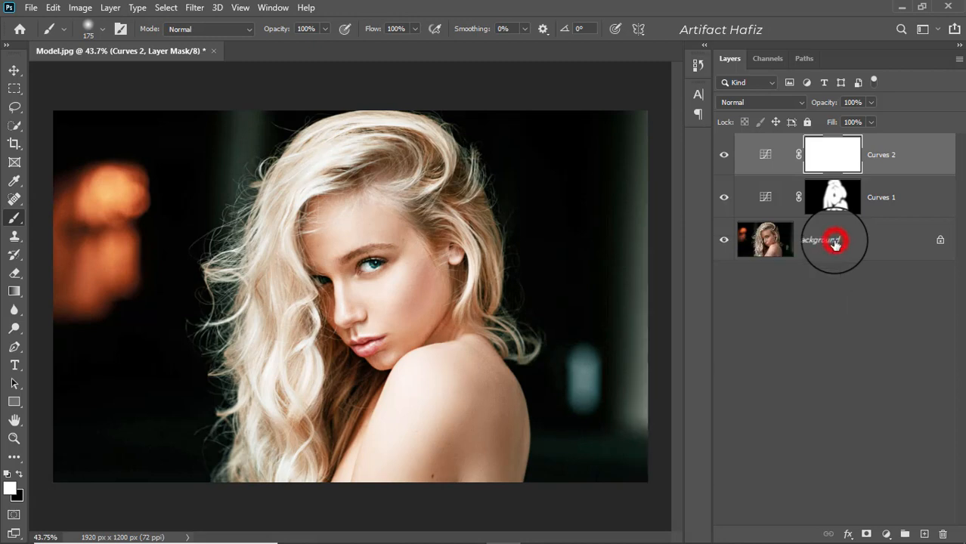
pyautogui.click(724, 155)
pyautogui.click(724, 155)
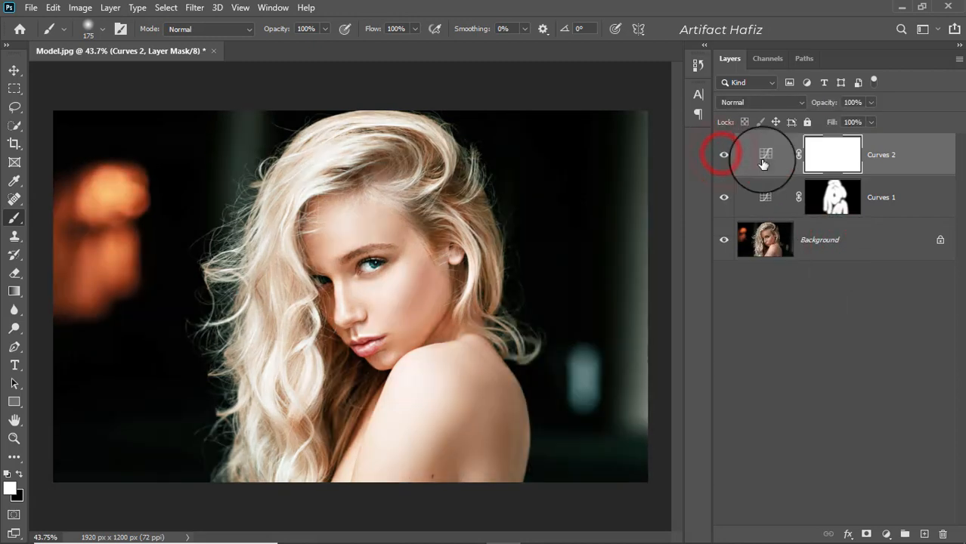
# - Invert the Curves 2 layer mask to black
pyautogui.click(831, 155)
pyautogui.hotkey('ctrl', 'alt', 'shift', 'e')
pyautogui.hotkey('ctrl', 'i')
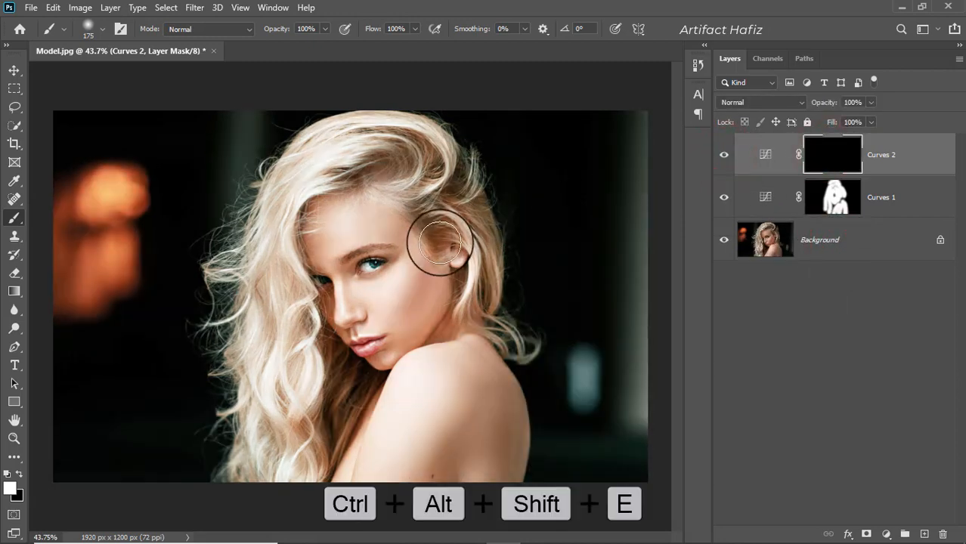
# - Prepare a white 20 px brush at 40% opacity for painting the fully visible eye on the Curves 2 mask
pyautogui.click(14, 218)
pyautogui.click(19, 472)
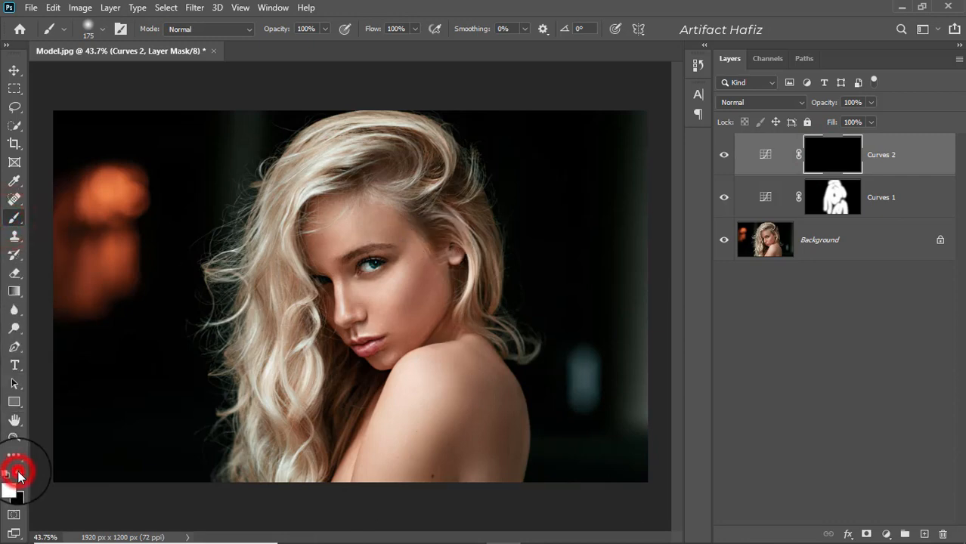
pyautogui.scroll(5, 365, 278)
pyautogui.scroll(10, 371, 270)
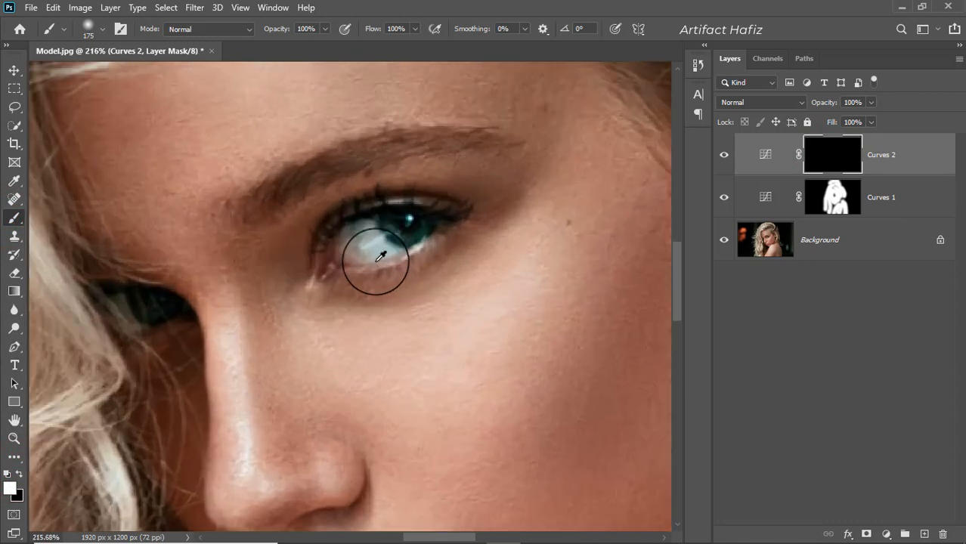
pyautogui.press('[')
pyautogui.press('[')
pyautogui.press('[')
pyautogui.press('[')
pyautogui.press('[')
pyautogui.press('[')
pyautogui.press('[')
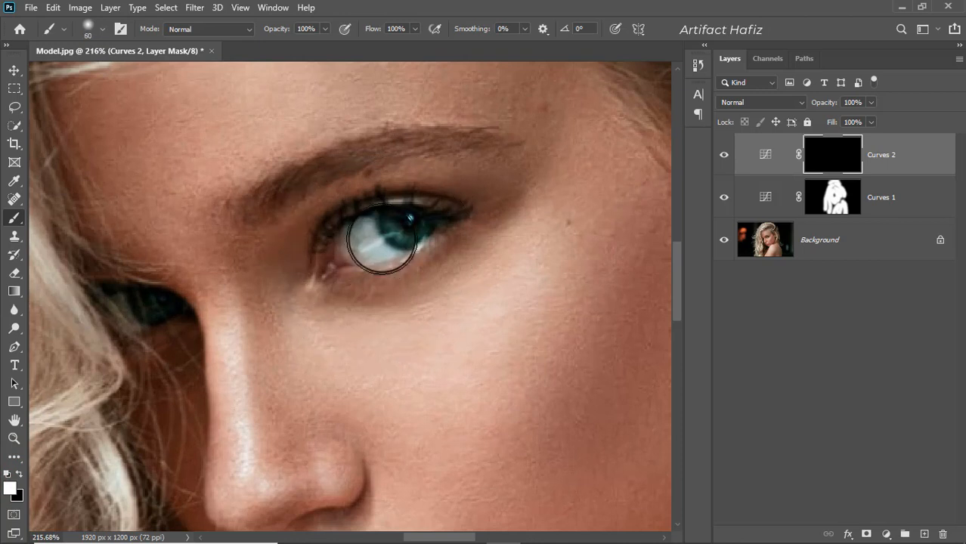
pyautogui.press('[')
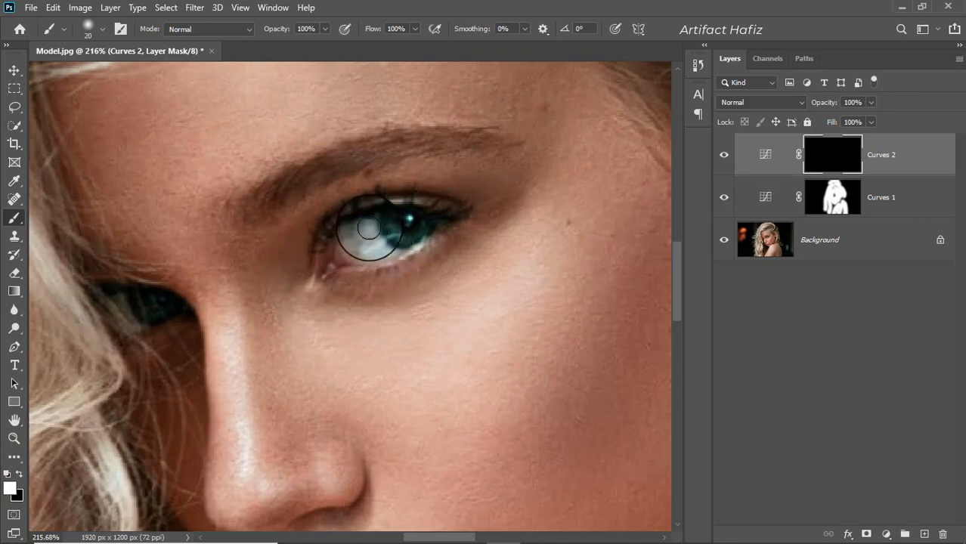
pyautogui.click(325, 29)
pyautogui.moveTo(325, 45)
pyautogui.mouseDown()
pyautogui.moveTo(276, 43)
pyautogui.moveTo(294, 43)
pyautogui.mouseUp()
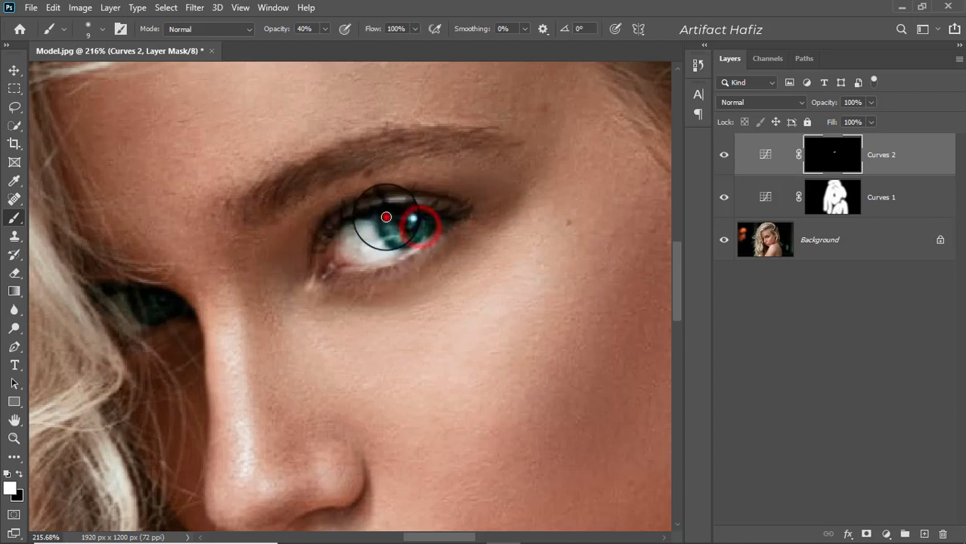
# - Brighten the iris of the fully visible eye by painting the Curves 2 mask with a 20 px brush
pyautogui.scroll(-2, 356, 263)
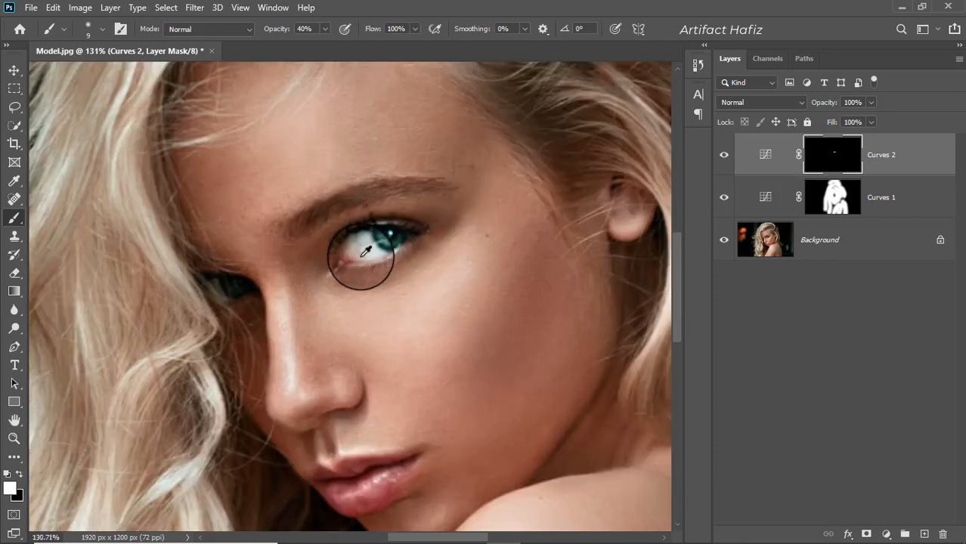
pyautogui.scroll(3, 409, 240)
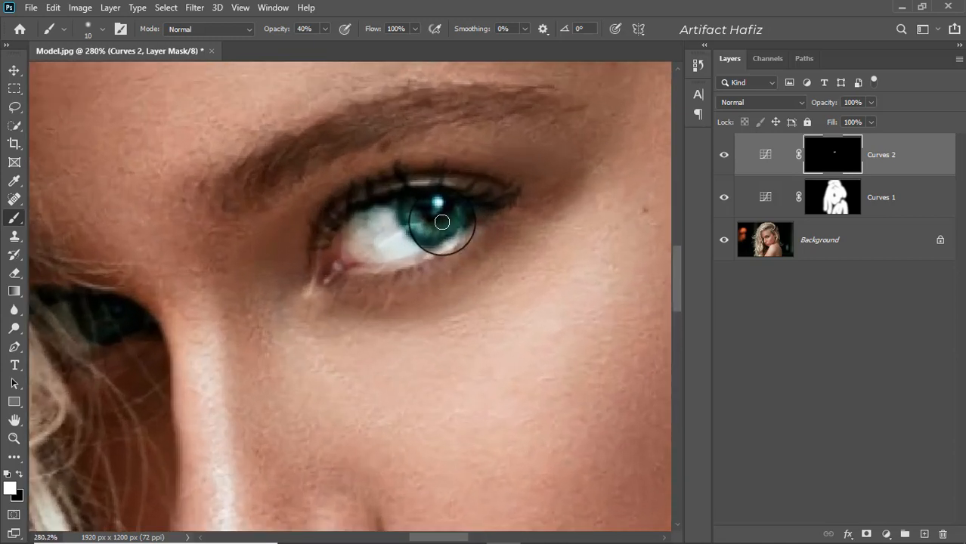
pyautogui.press(']')
pyautogui.press(']')
pyautogui.press(']')
pyautogui.click(437, 211)
pyautogui.click(421, 210)
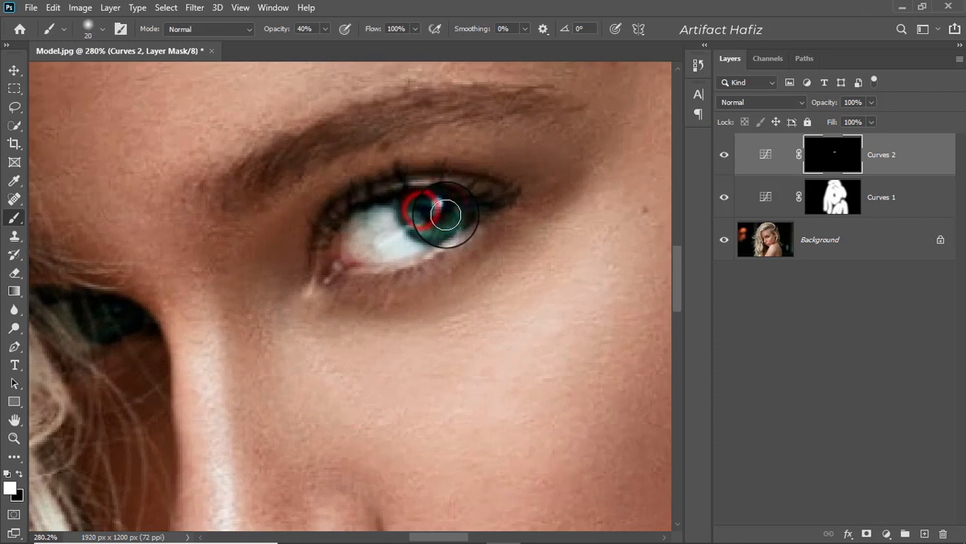
# - Brighten the shadowed eye beside the hair by painting white over it on the Curves 2 mask
pyautogui.moveTo(110, 332); pyautogui.dragTo(302, 265)
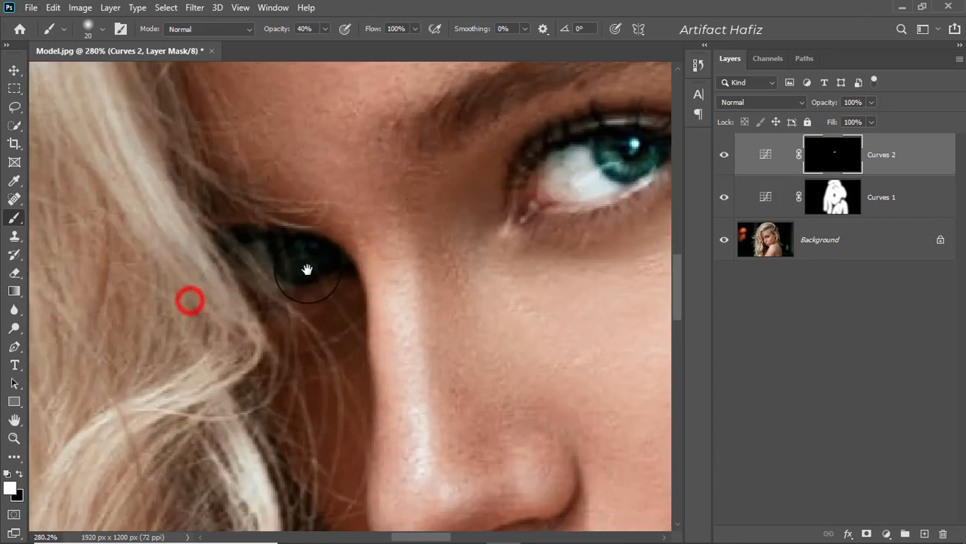
pyautogui.scroll(1, 303, 261)
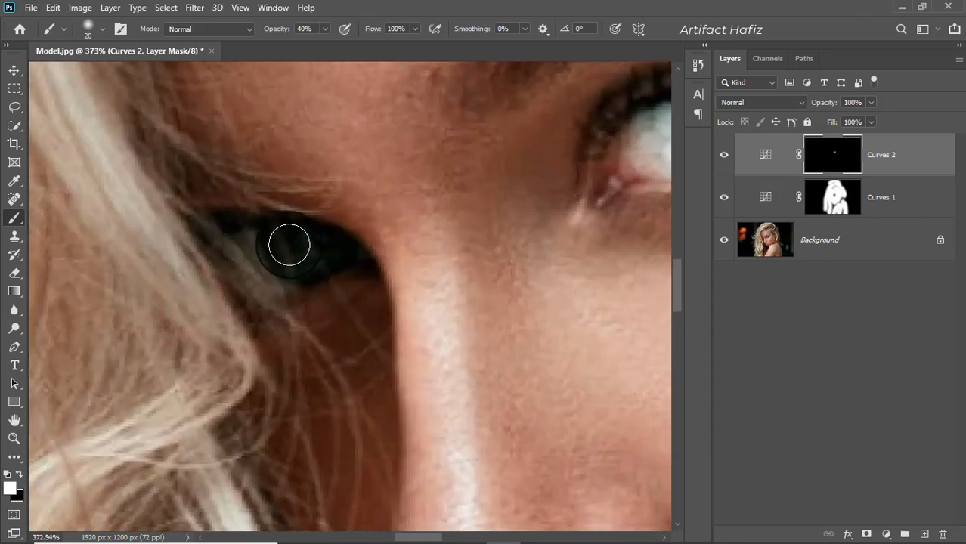
pyautogui.click(257, 238)
pyautogui.click(278, 285)
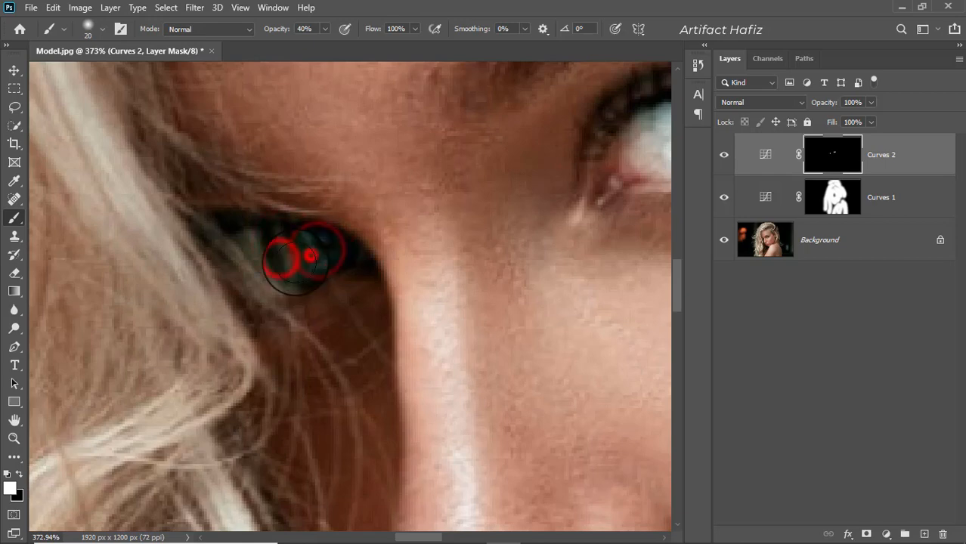
pyautogui.scroll(-5, 325, 272)
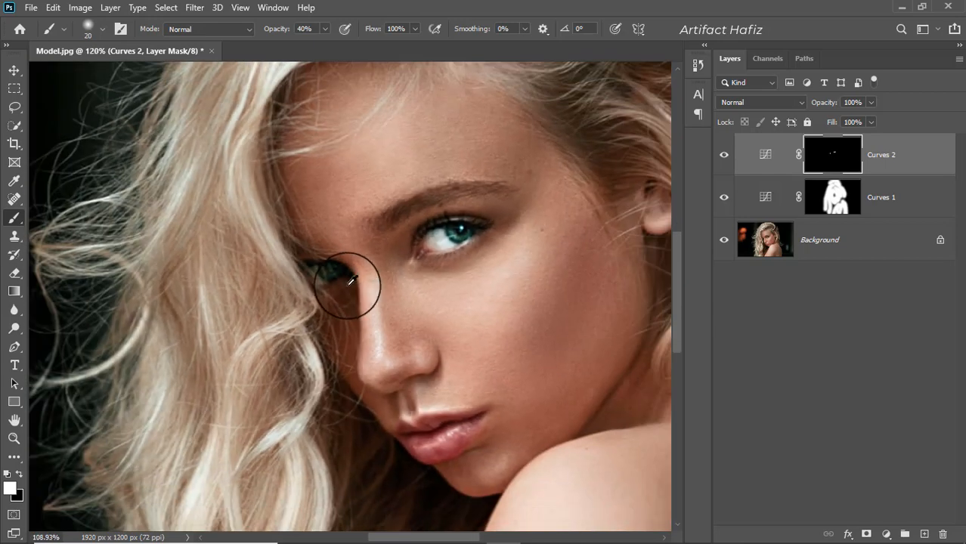
# - Compare the eyes with and without the Curves 2 adjustment, both close up and in the full portrait
pyautogui.scroll(2, 469, 257)
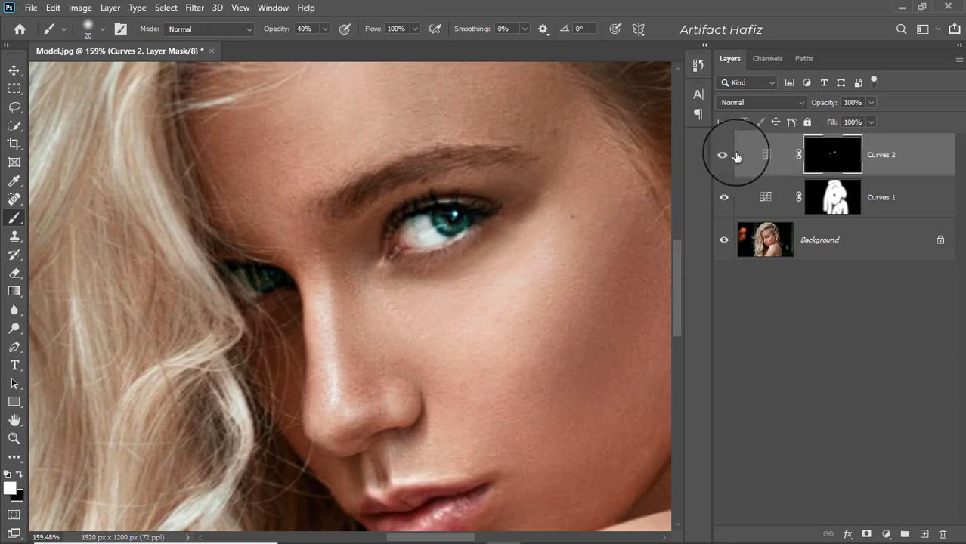
pyautogui.click(723, 155)
pyautogui.click(722, 155)
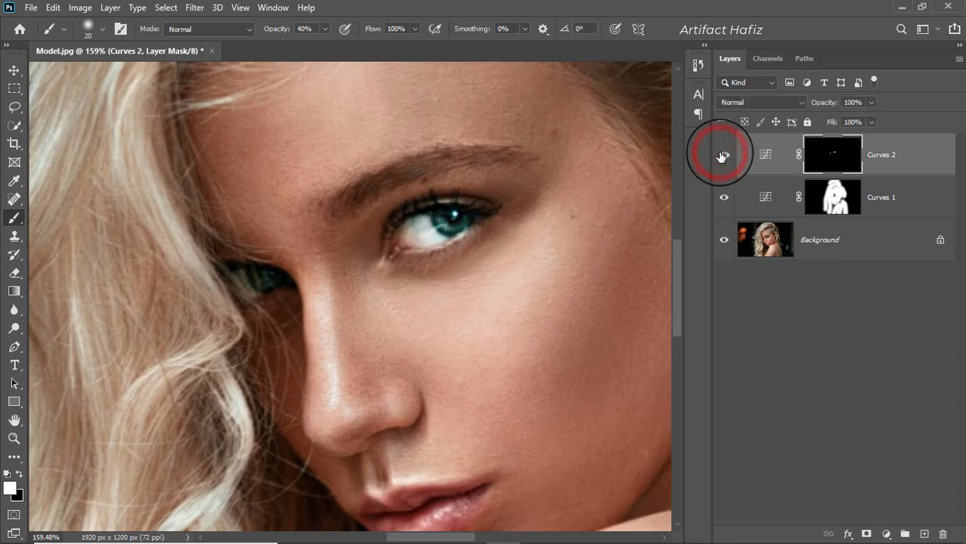
pyautogui.click(722, 156)
pyautogui.click(722, 156)
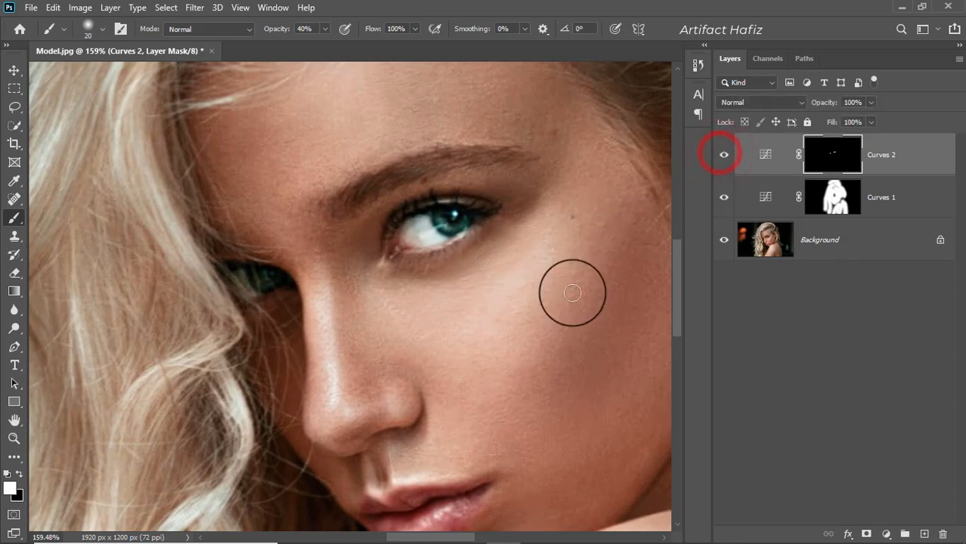
pyautogui.scroll(-2, 553, 300)
pyautogui.scroll(-5, 553, 301)
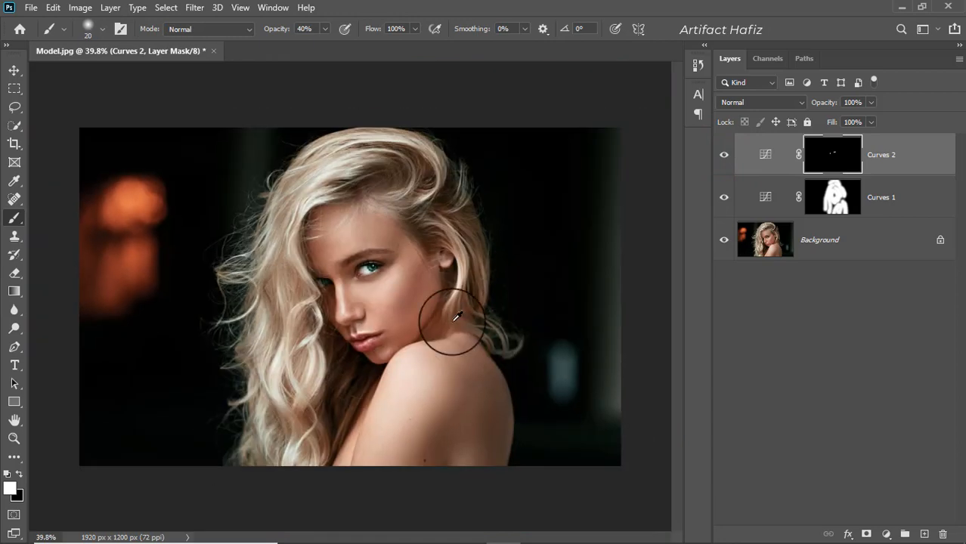
pyautogui.scroll(1, 423, 317)
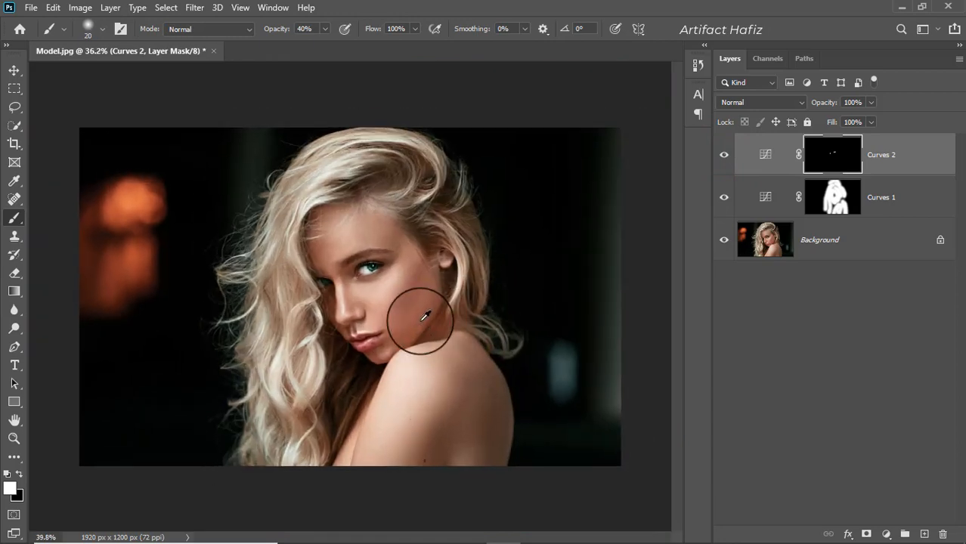
pyautogui.click(722, 156)
pyautogui.scroll(5, 369, 260)
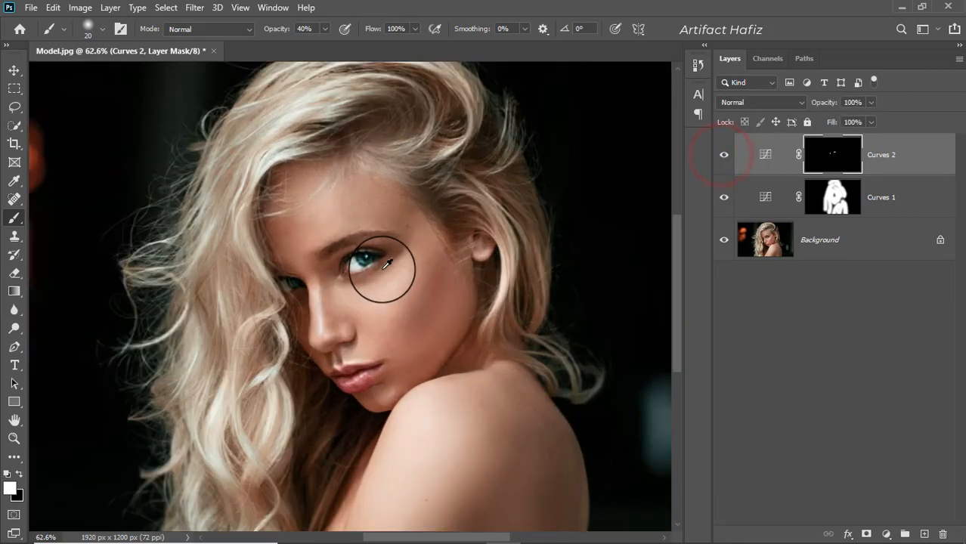
pyautogui.scroll(1, 368, 259)
pyautogui.click(357, 263)
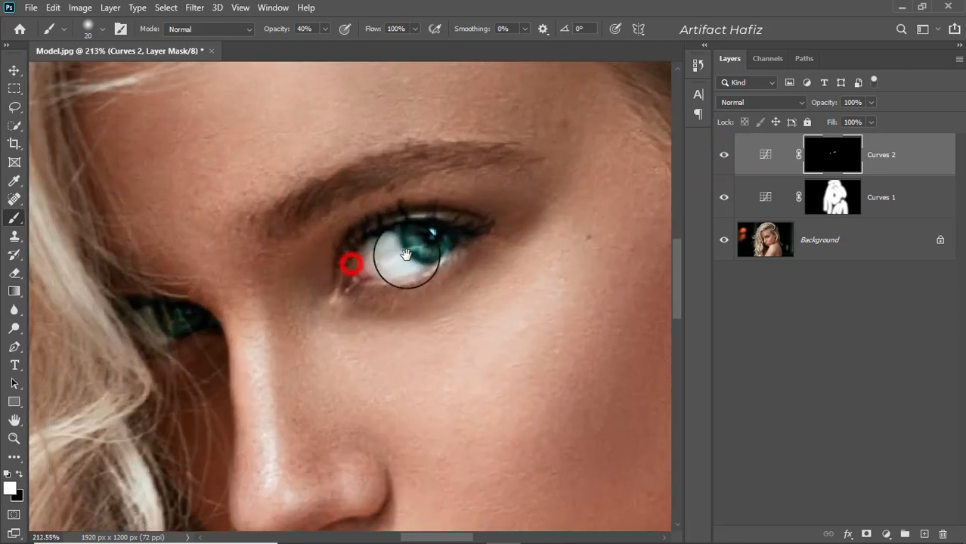
pyautogui.click(723, 154)
pyautogui.click(723, 155)
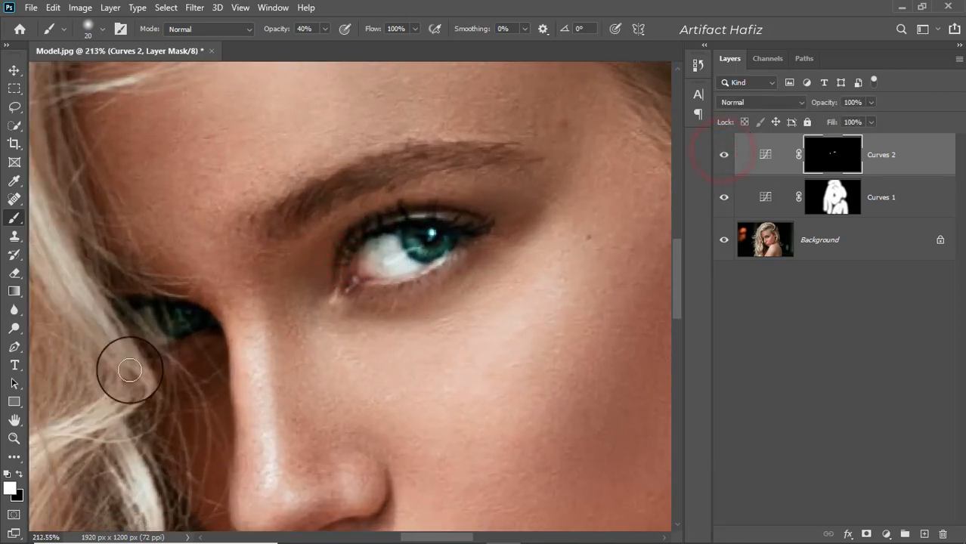
# - Tone down the brightened white of the fully visible eye by painting black over it on the Curves 2 mask
pyautogui.click(18, 474)
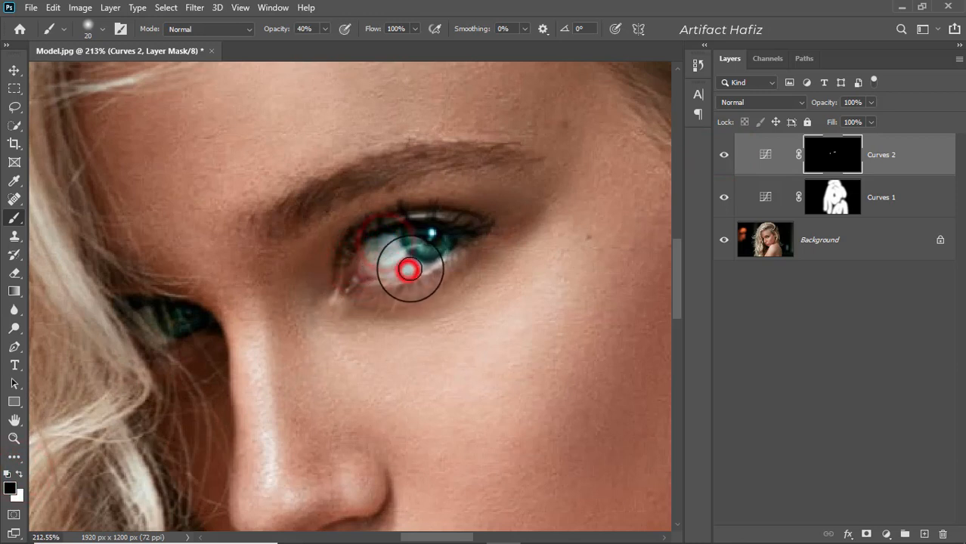
pyautogui.click(391, 252)
pyautogui.click(397, 246)
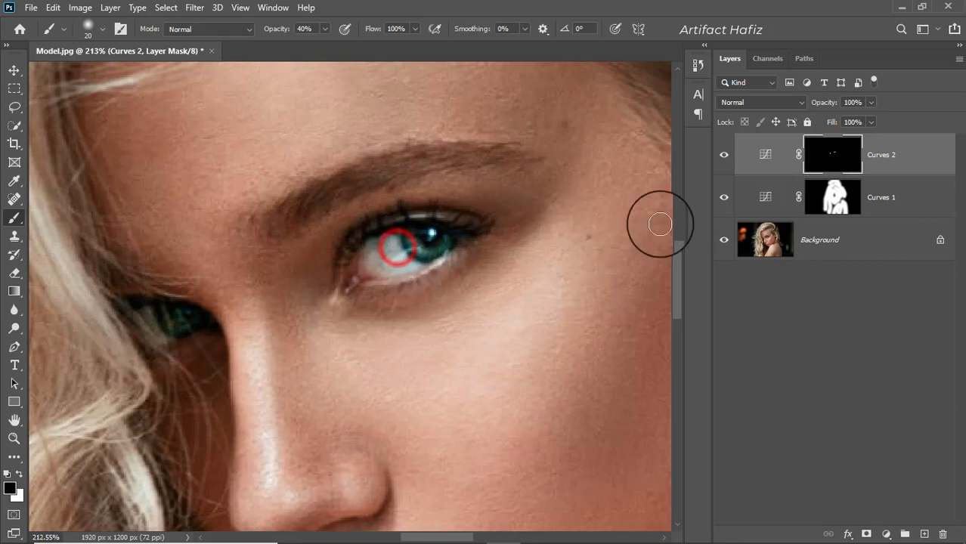
pyautogui.click(725, 157)
pyautogui.click(724, 158)
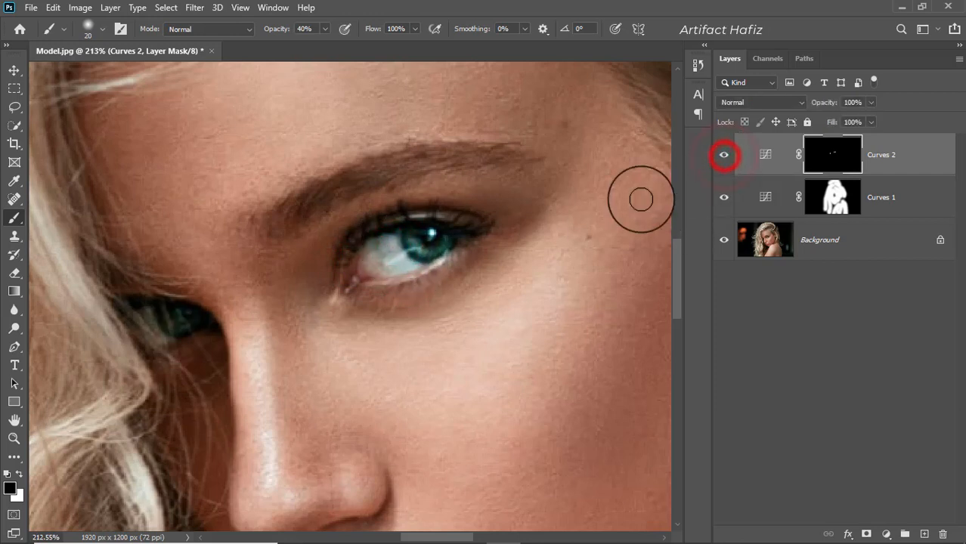
# - Reduce the brightening further around the inner corner and lower edge of the eye white with black strokes on the Curves 2 mask
pyautogui.moveTo(355, 259)
pyautogui.mouseDown()
pyautogui.moveTo(356, 278)
pyautogui.moveTo(406, 283)
pyautogui.mouseUp()
pyautogui.moveTo(357, 255)
pyautogui.mouseDown()
pyautogui.moveTo(369, 277)
pyautogui.moveTo(403, 273)
pyautogui.mouseUp()
pyautogui.click(366, 258)
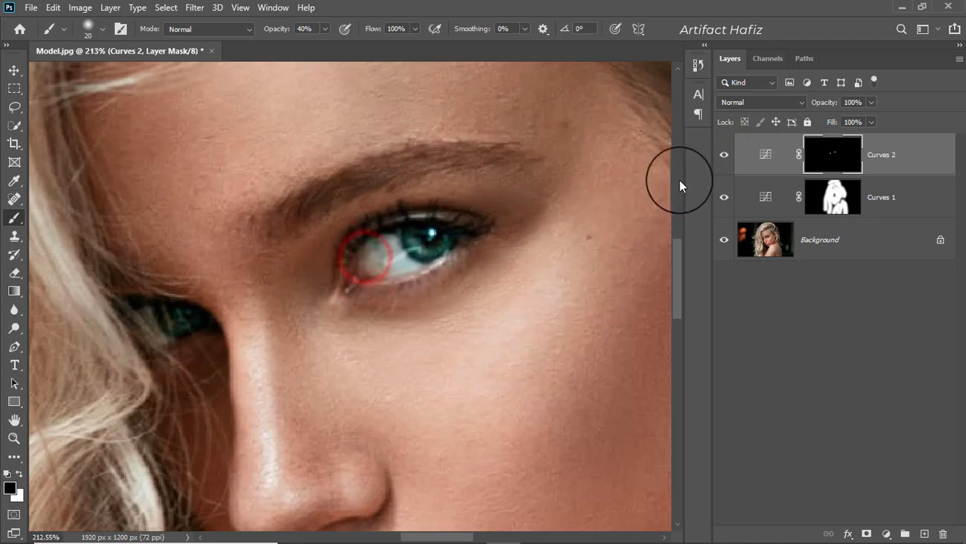
pyautogui.click(724, 156)
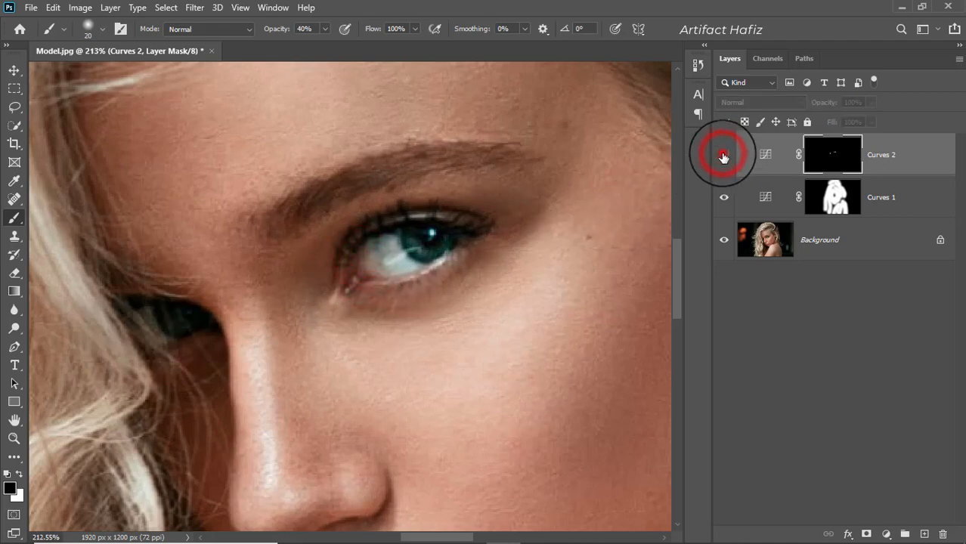
pyautogui.click(724, 156)
pyautogui.scroll(-8, 490, 283)
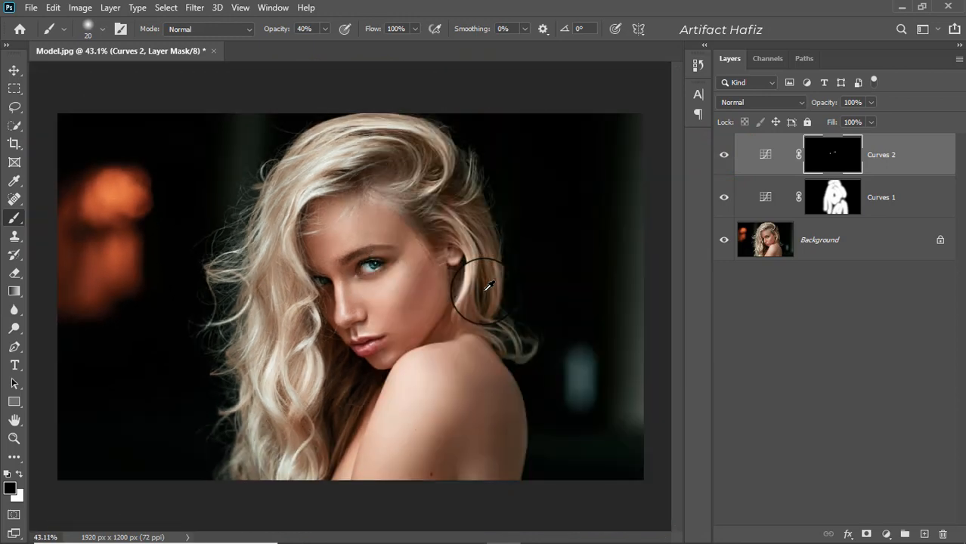
# - Add a Color Balance adjustment layer above Curves 2 and set its midtones to Cyan-Red -21, Magenta-Green -2 and Yellow-Blue +4
pyautogui.click(894, 155)
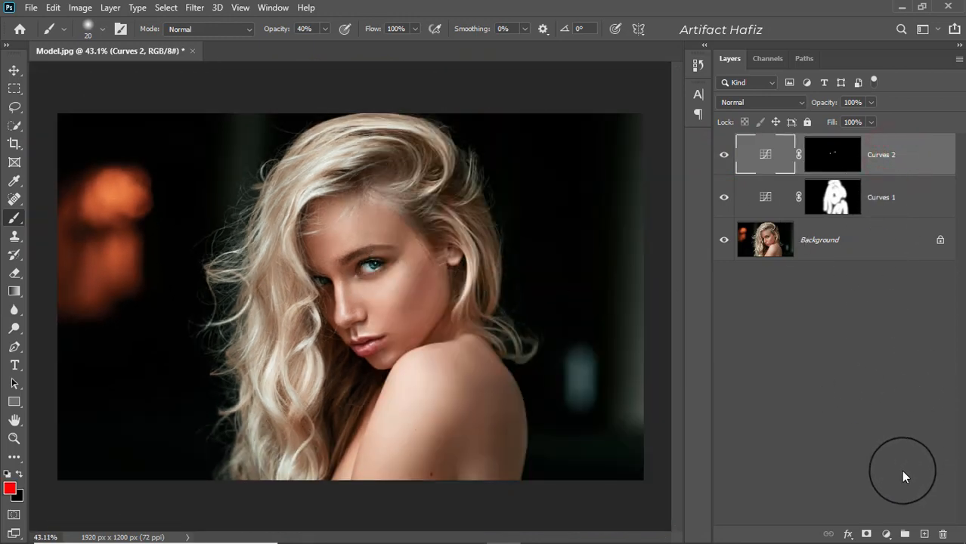
pyautogui.click(886, 534)
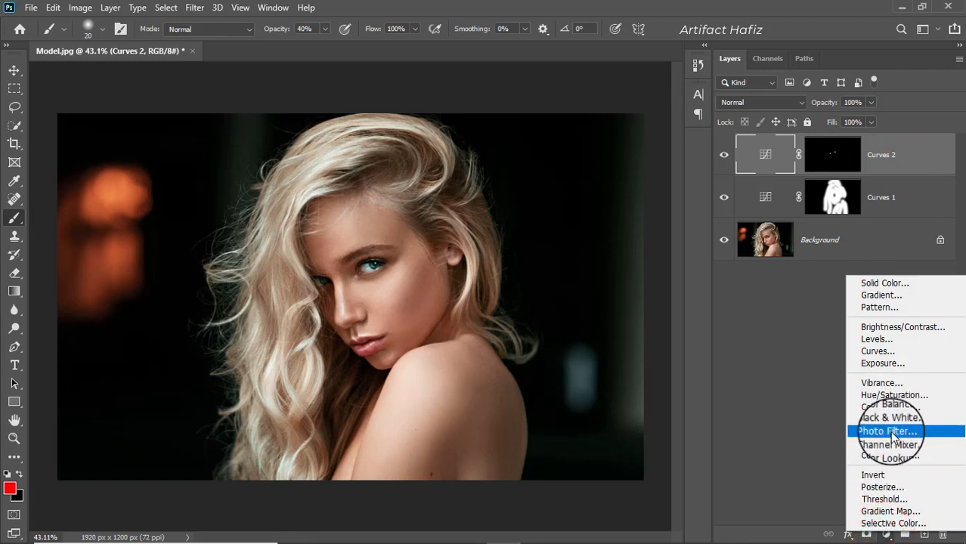
pyautogui.click(881, 405)
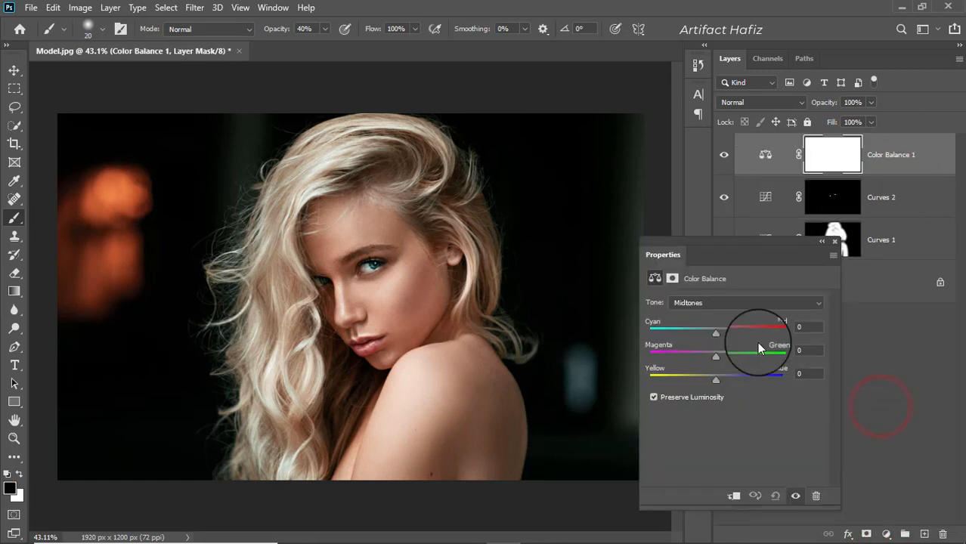
pyautogui.moveTo(715, 332); pyautogui.dragTo(717, 378)
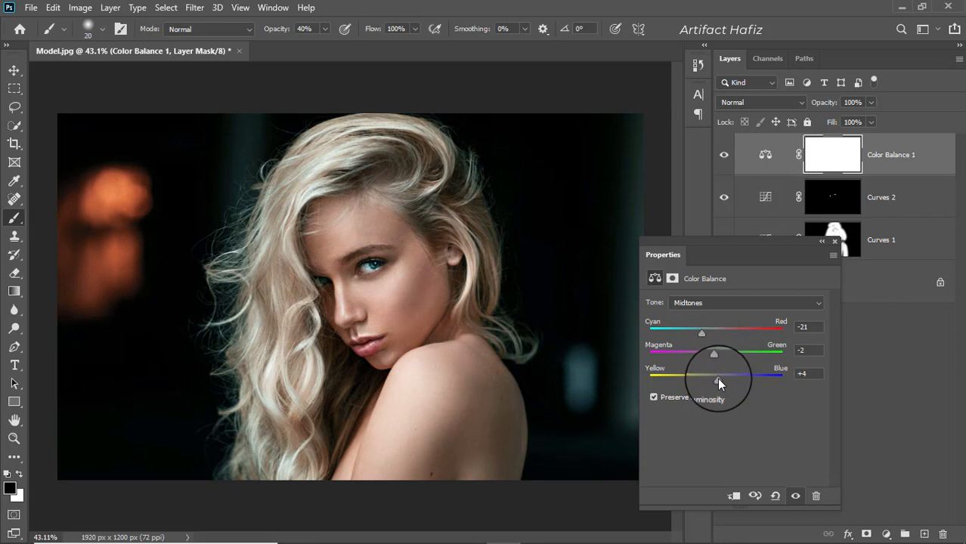
# - Set the Color Balance shadows to Cyan-Red +2, Magenta-Green -2 and Yellow-Blue +3
pyautogui.click(708, 304)
pyautogui.click(708, 315)
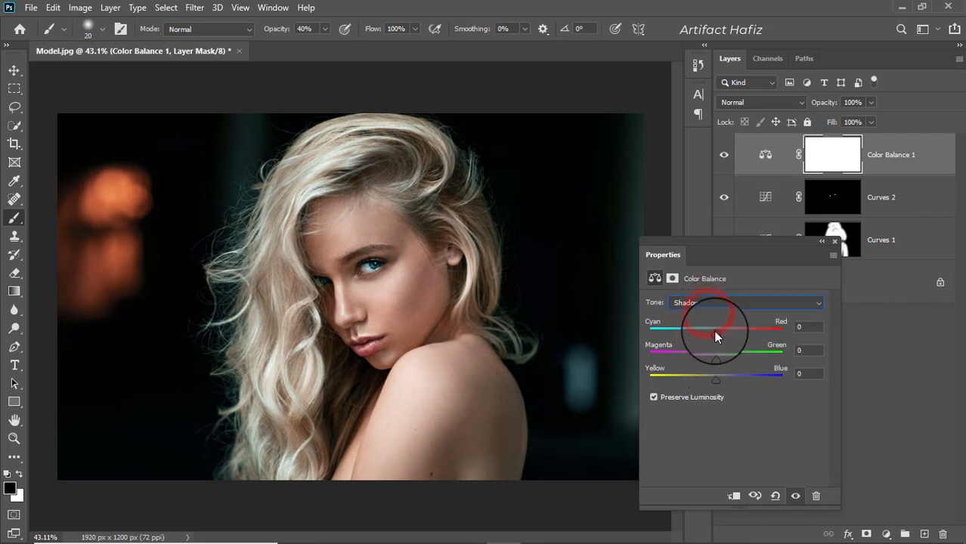
pyautogui.moveTo(714, 331); pyautogui.dragTo(717, 377)
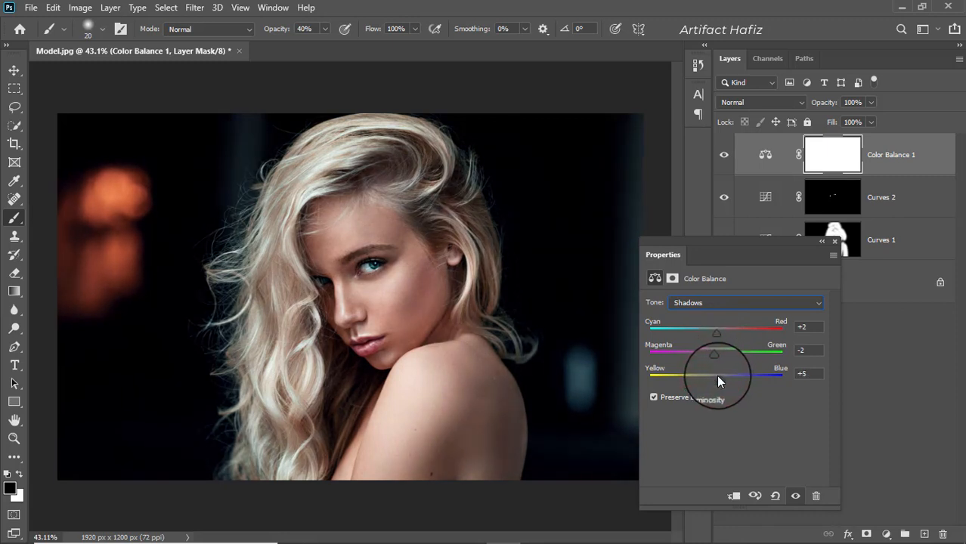
# - Set the Color Balance highlights to Cyan-Red +1, Magenta-Green -4 and Yellow-Blue +1, and compare the portrait with and without the layer
pyautogui.click(722, 303)
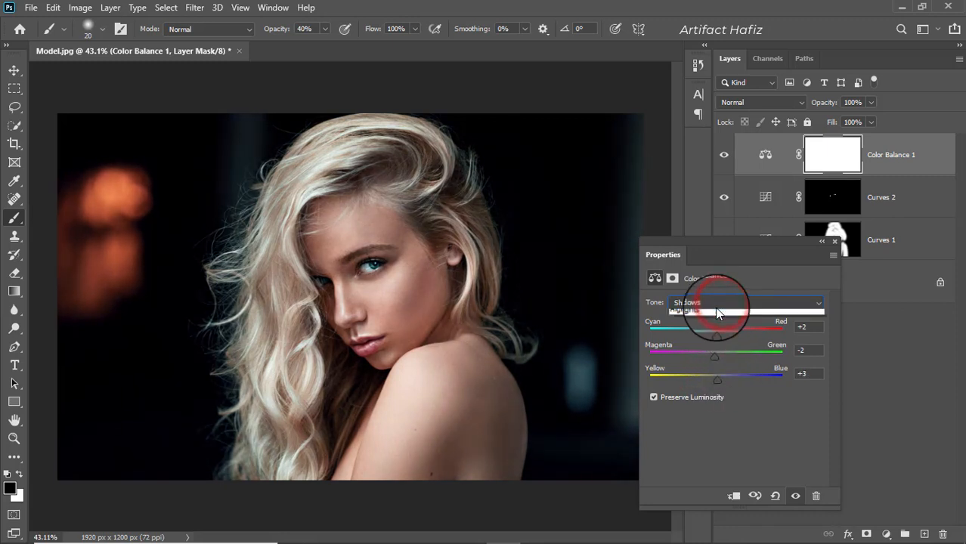
pyautogui.click(716, 307)
pyautogui.click(709, 338)
pyautogui.click(716, 332)
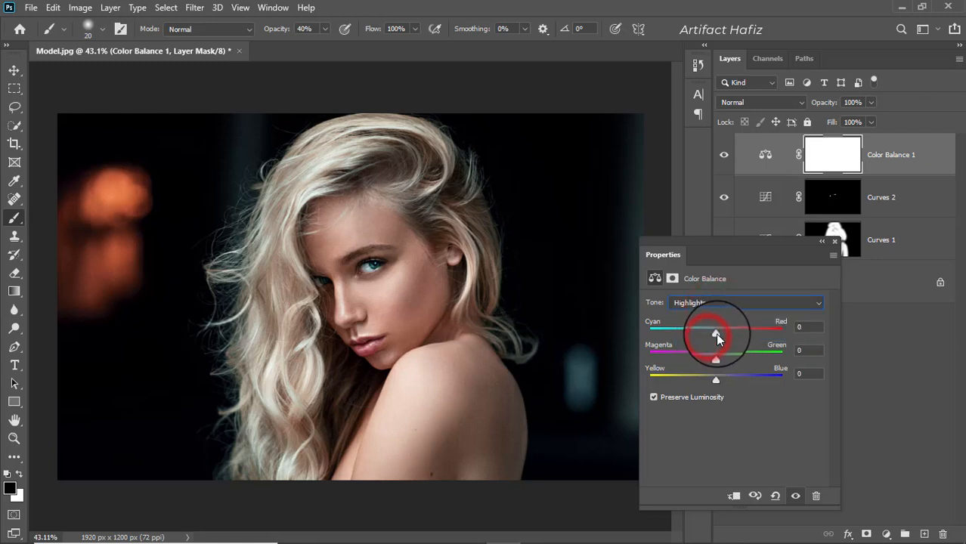
pyautogui.moveTo(715, 332); pyautogui.dragTo(716, 332)
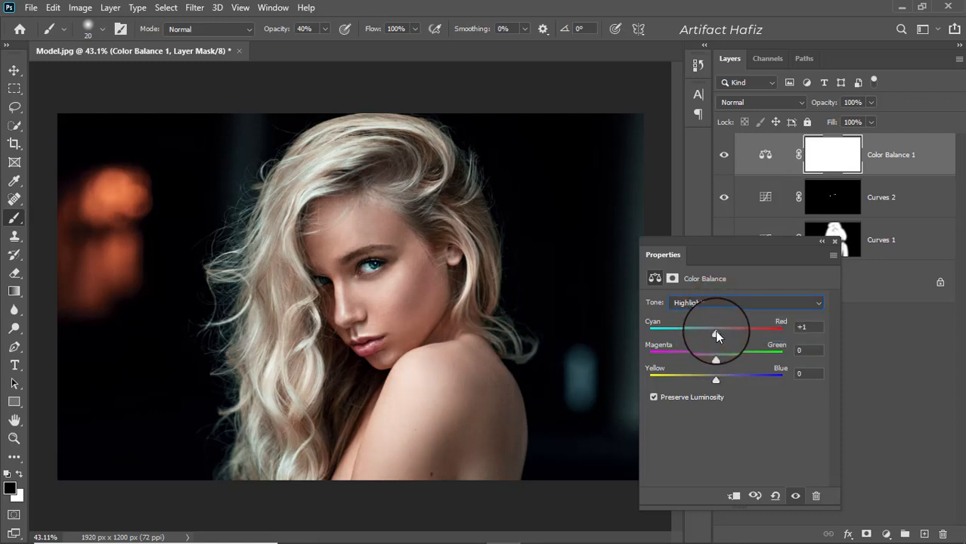
pyautogui.moveTo(716, 378); pyautogui.dragTo(715, 351)
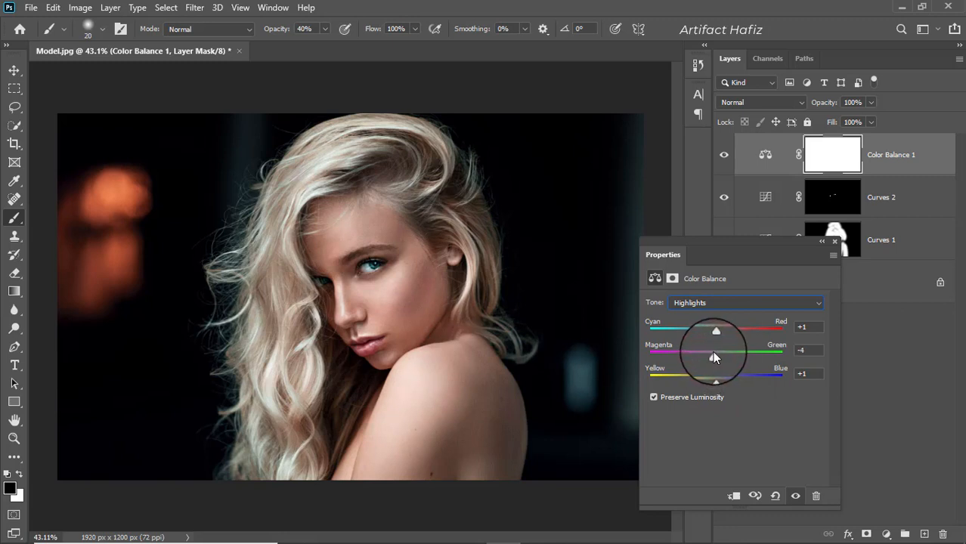
pyautogui.click(836, 242)
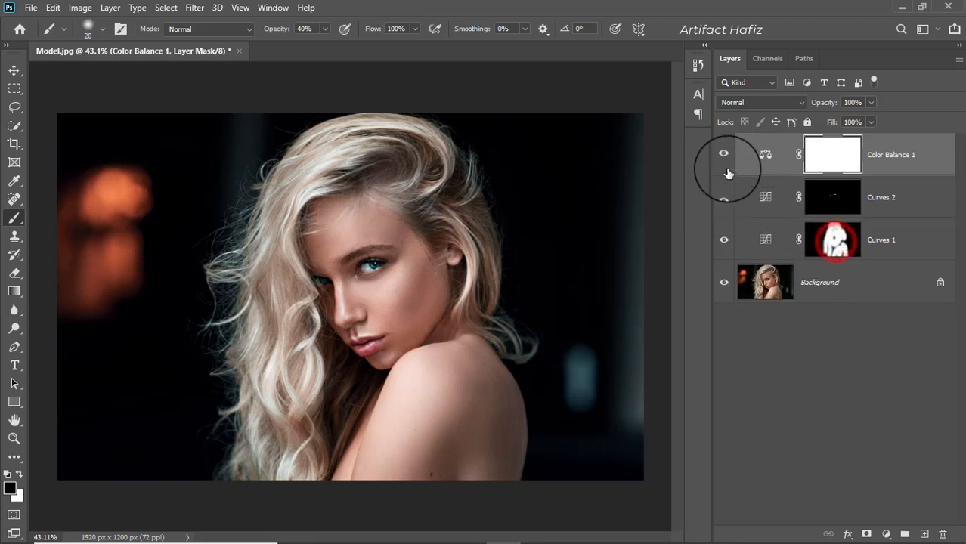
pyautogui.click(722, 159)
pyautogui.click(722, 159)
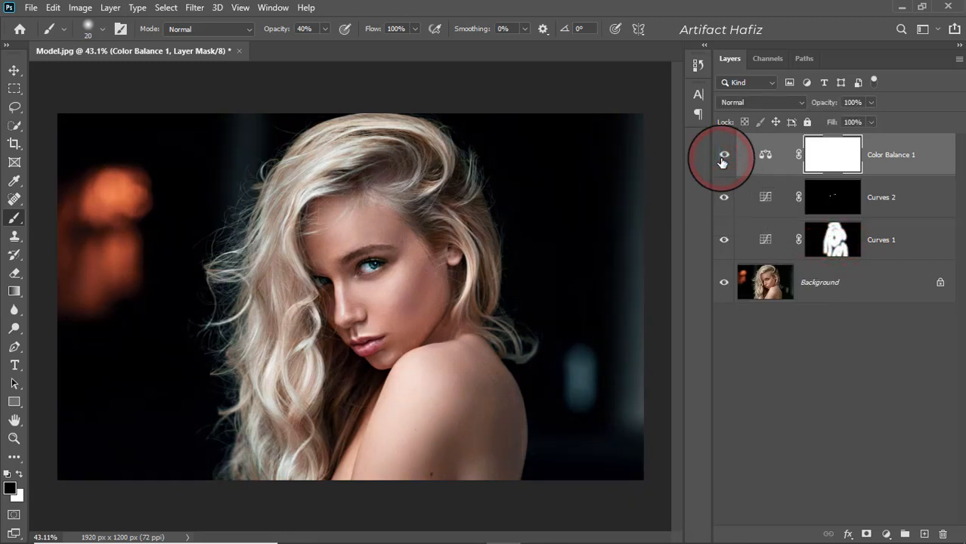
# - Add a Levels adjustment layer above Color Balance 1 with the white input level set to 249
pyautogui.click(928, 143)
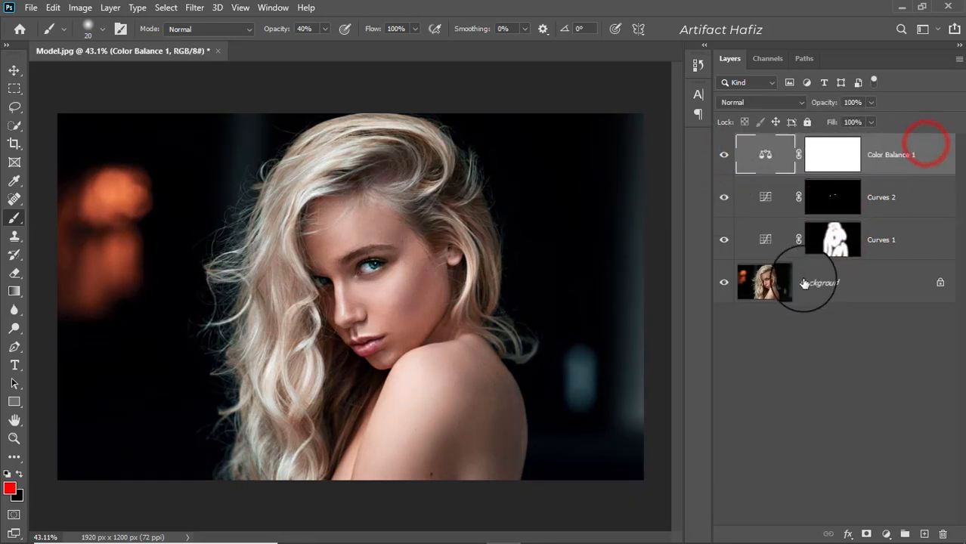
pyautogui.click(887, 534)
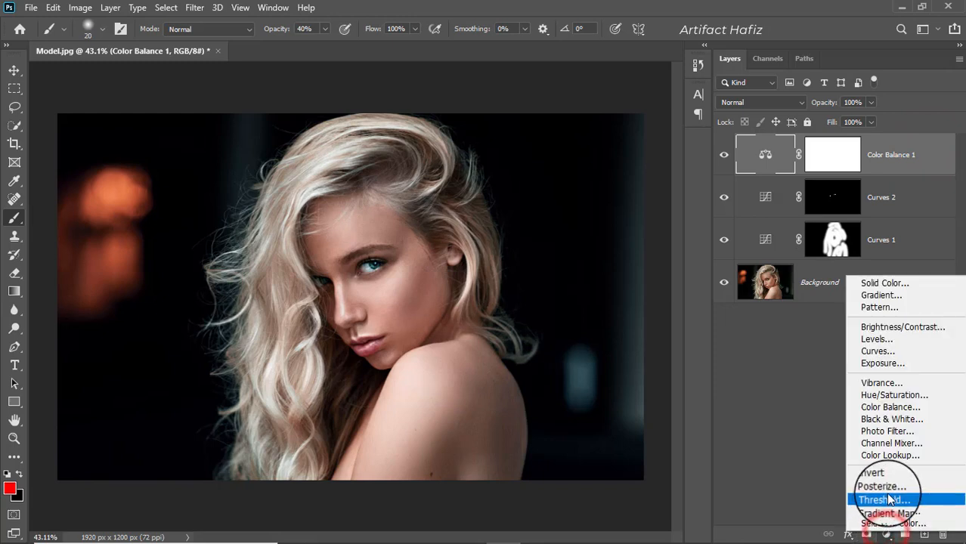
pyautogui.click(877, 341)
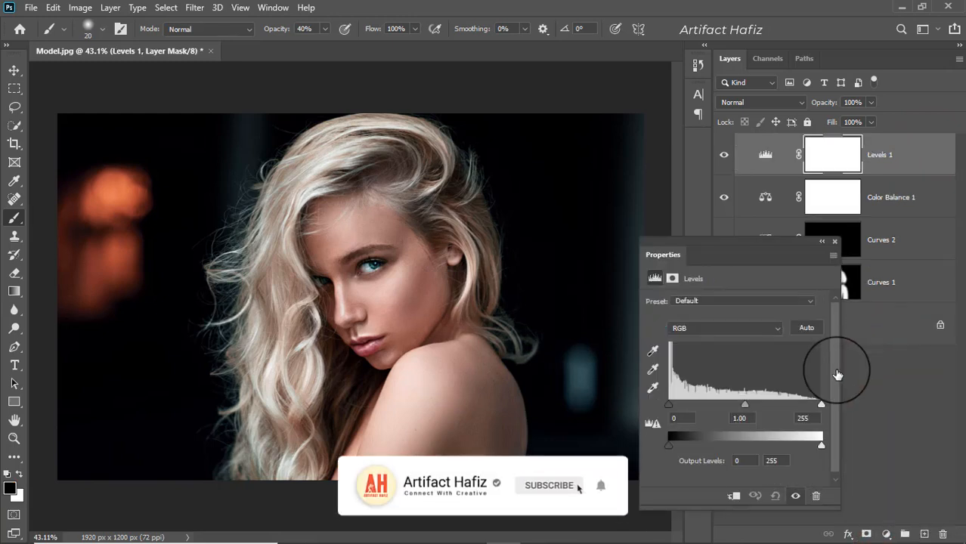
pyautogui.moveTo(823, 405); pyautogui.dragTo(821, 408)
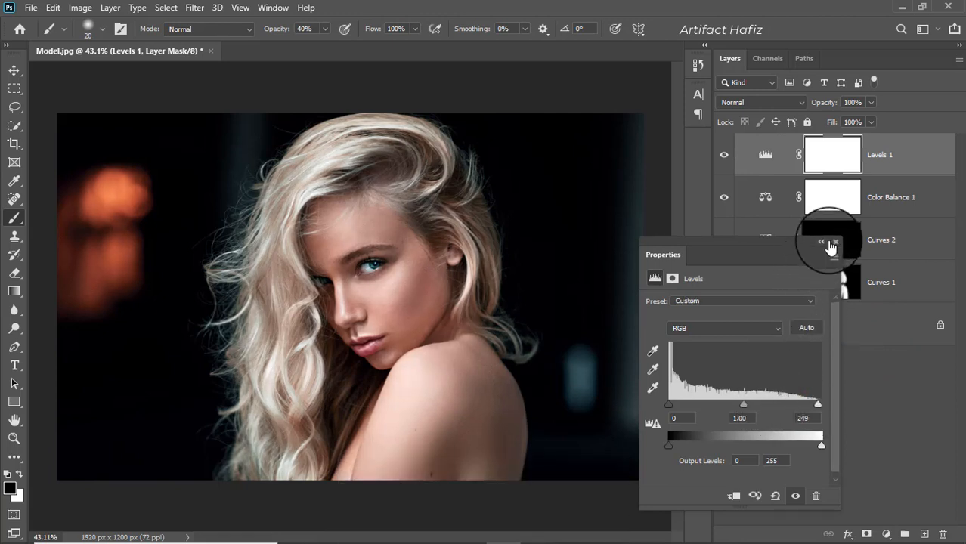
pyautogui.click(833, 242)
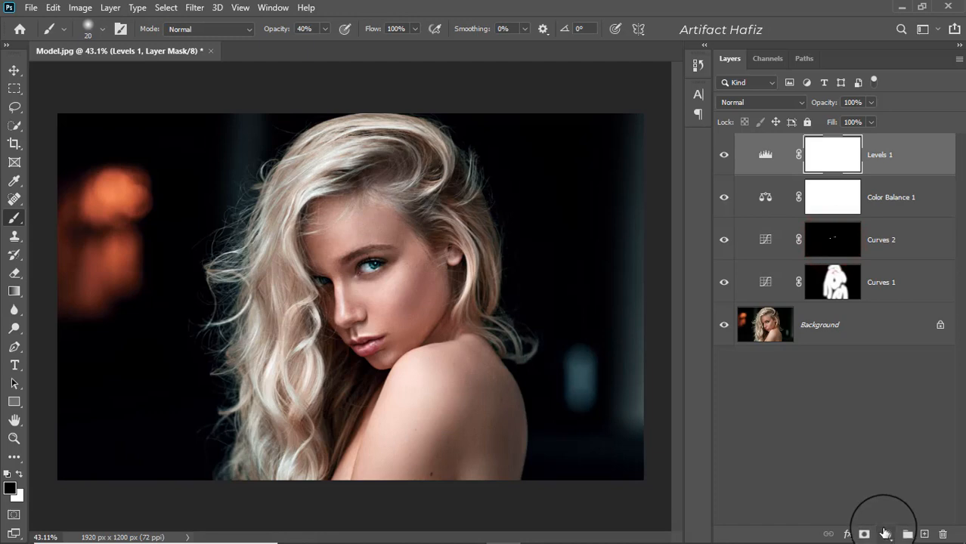
# - Add a Color Lookup adjustment layer above Levels 1 using the Soft_Warming.look 3D LUT
pyautogui.click(886, 534)
pyautogui.click(885, 451)
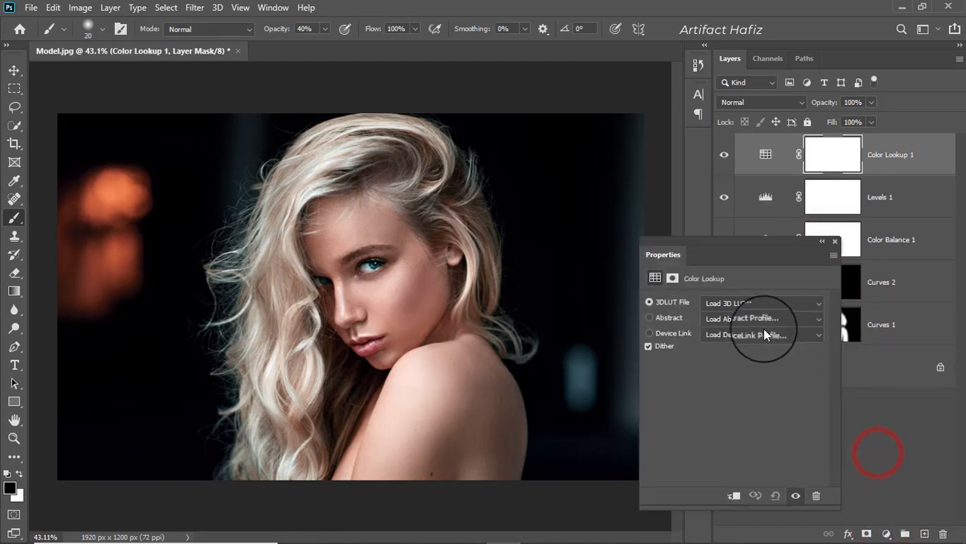
pyautogui.click(752, 302)
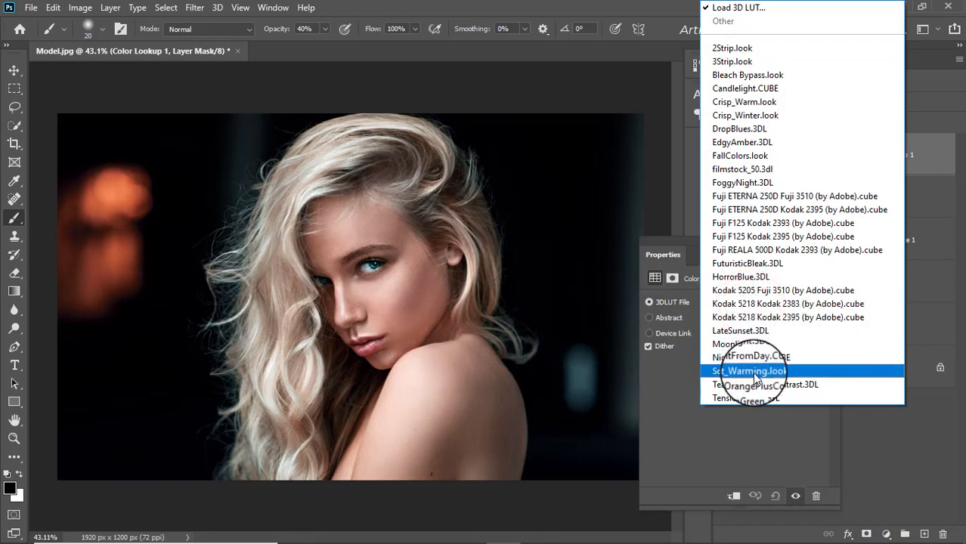
pyautogui.click(752, 371)
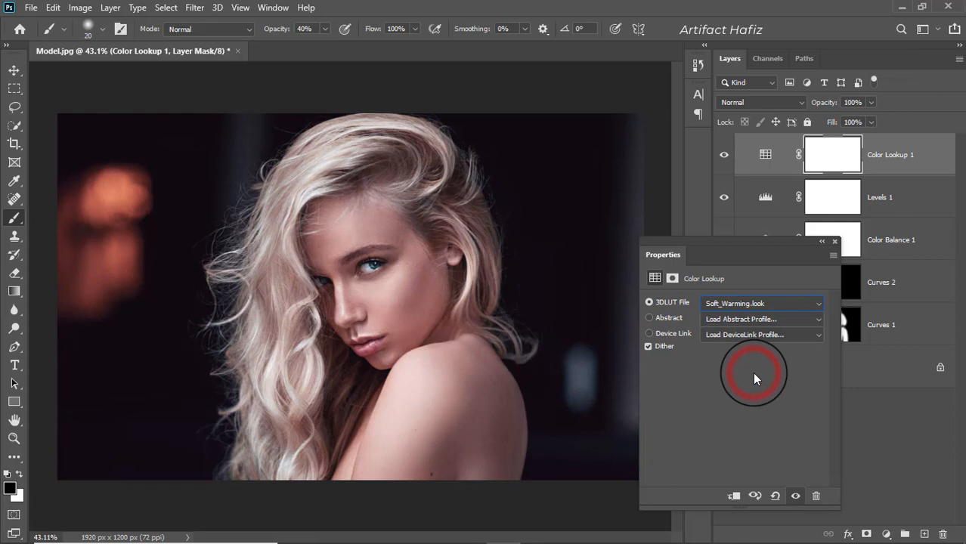
pyautogui.click(836, 243)
pyautogui.click(885, 154)
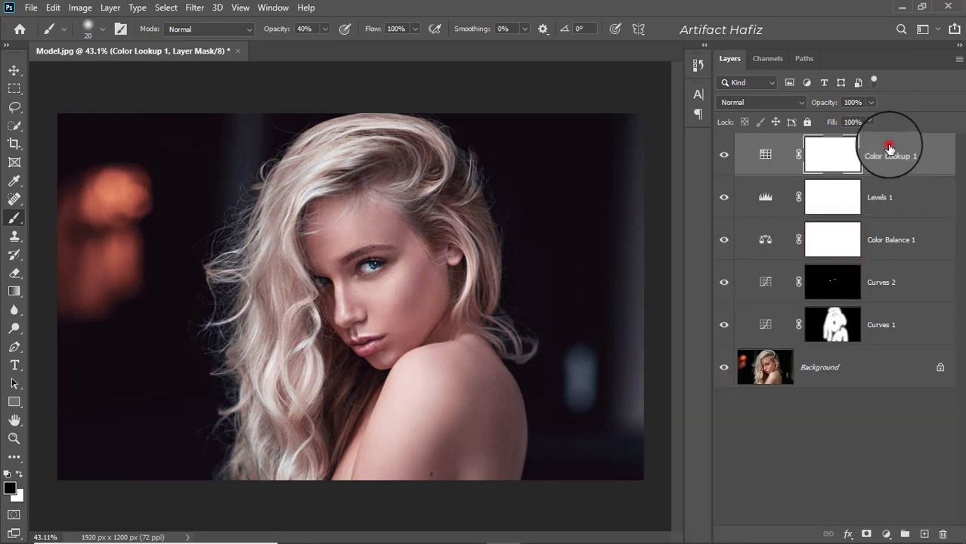
# - Set the Color Lookup 1 layer to 70% opacity and Luminosity blending, and compare the portrait with and without it
pyautogui.click(871, 102)
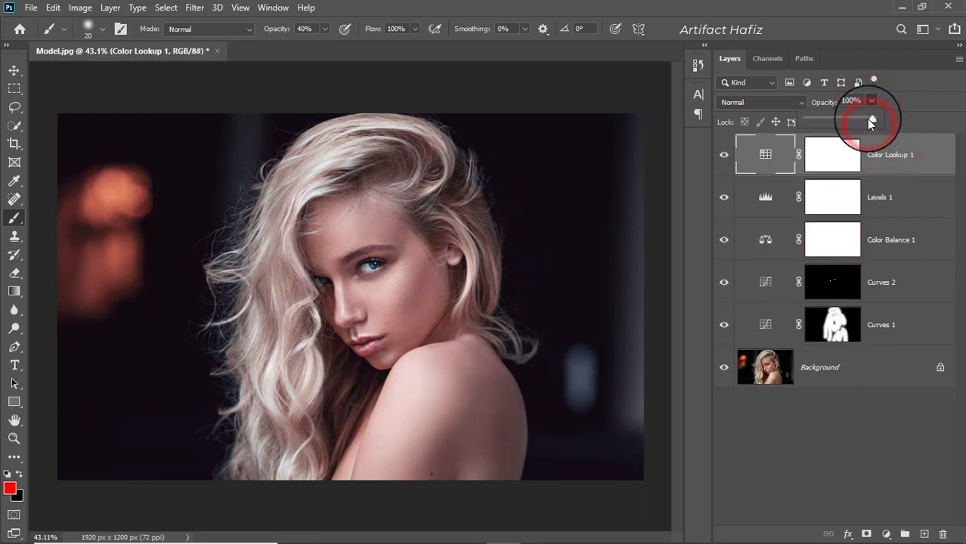
pyautogui.moveTo(869, 123)
pyautogui.mouseDown()
pyautogui.moveTo(817, 123)
pyautogui.moveTo(851, 122)
pyautogui.mouseUp()
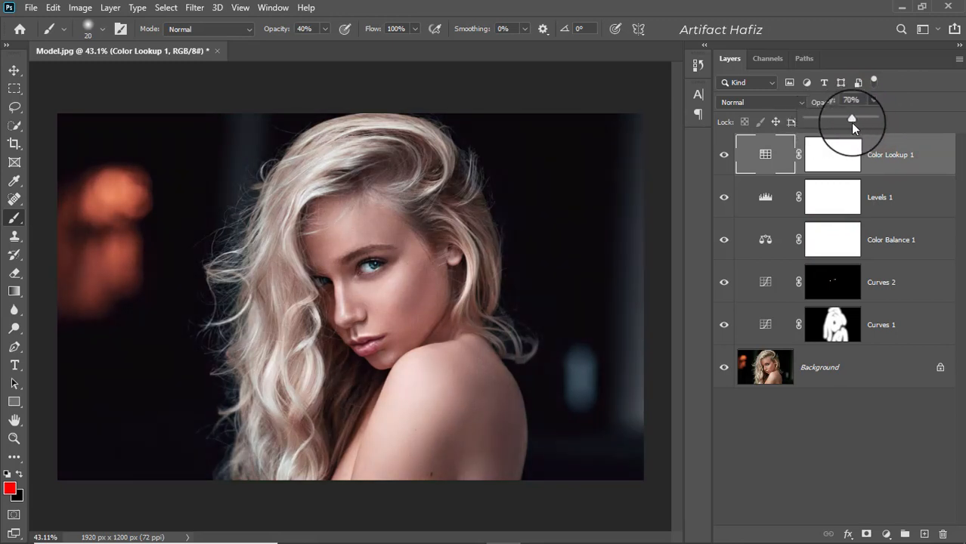
pyautogui.click(734, 102)
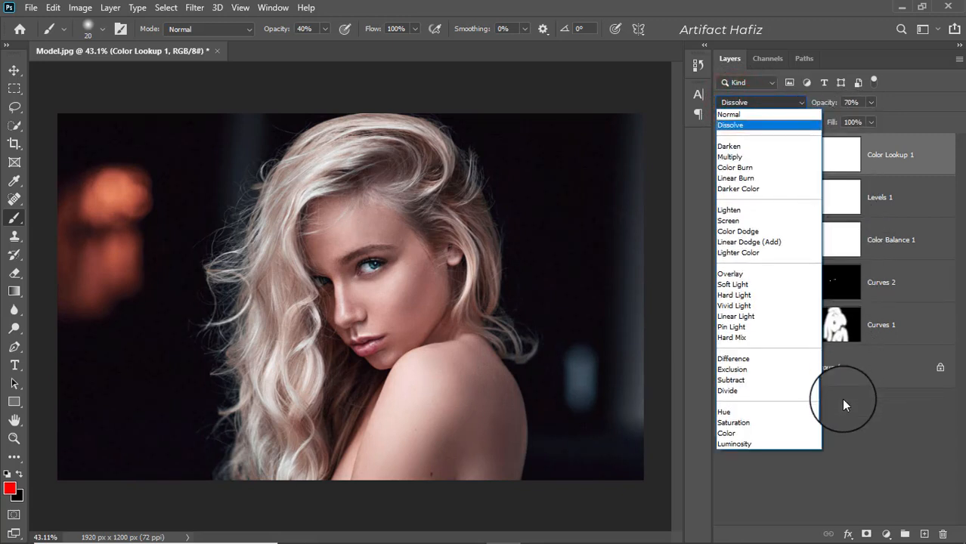
pyautogui.click(739, 444)
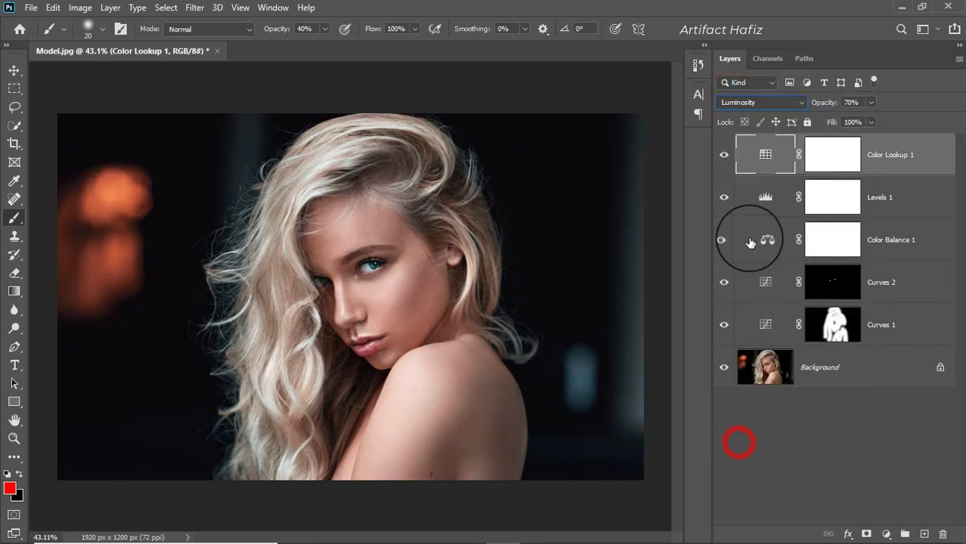
pyautogui.click(720, 155)
pyautogui.click(722, 155)
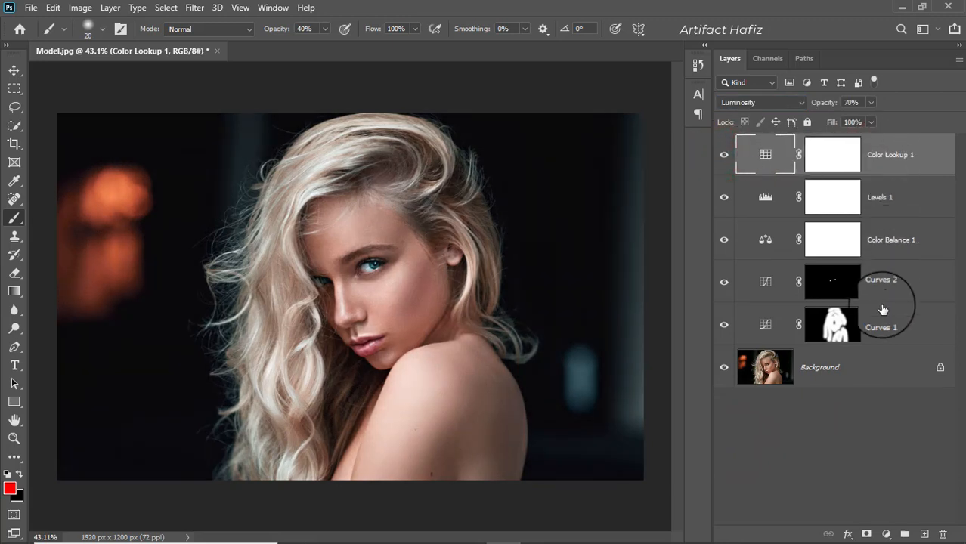
# - Add another Color Lookup adjustment layer on top using the FoggyNight.3DL 3D LUT, and set its opacity to 22%
pyautogui.click(884, 534)
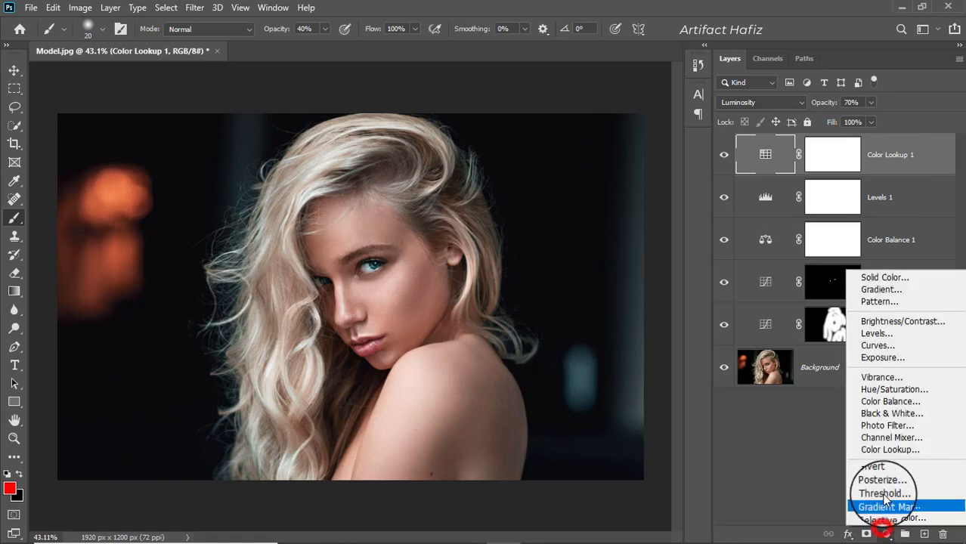
pyautogui.click(886, 451)
pyautogui.click(734, 302)
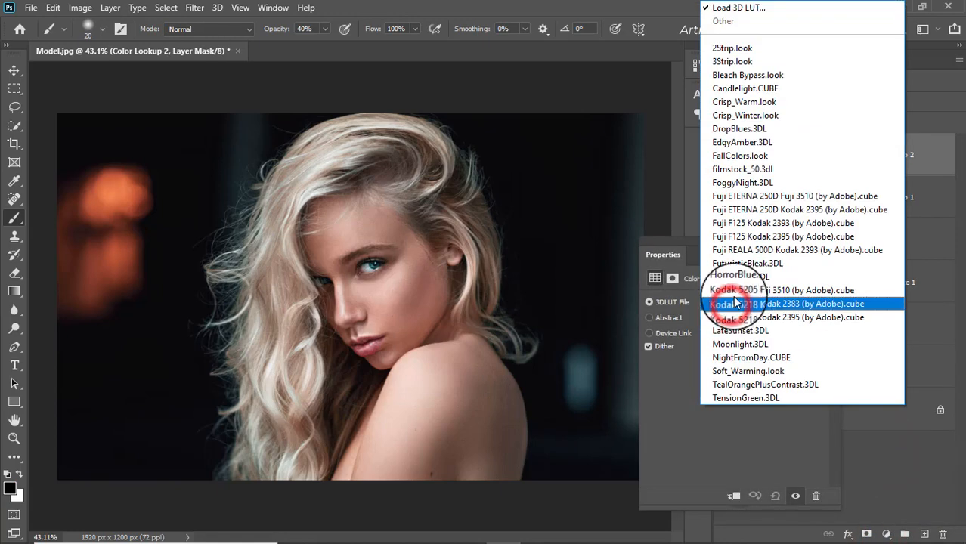
pyautogui.click(733, 183)
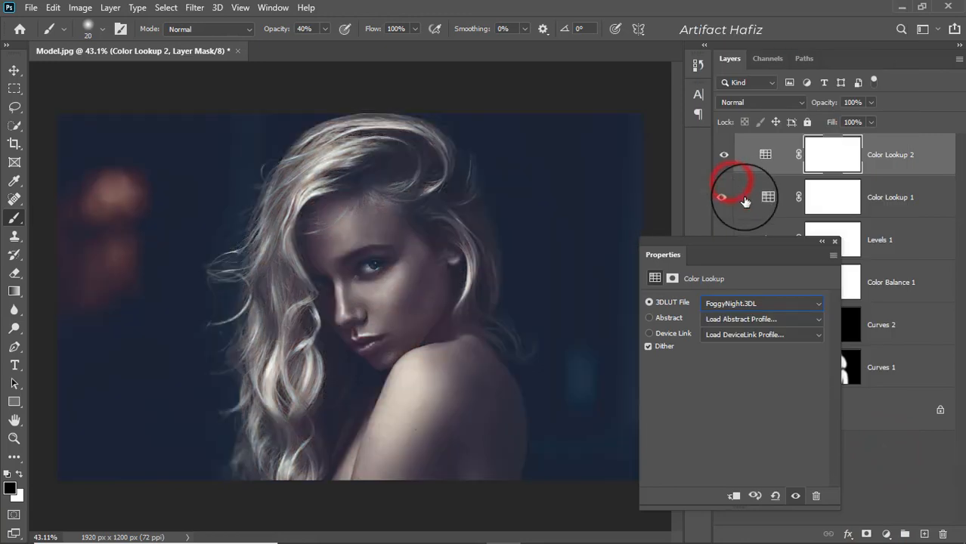
pyautogui.click(833, 243)
pyautogui.click(889, 155)
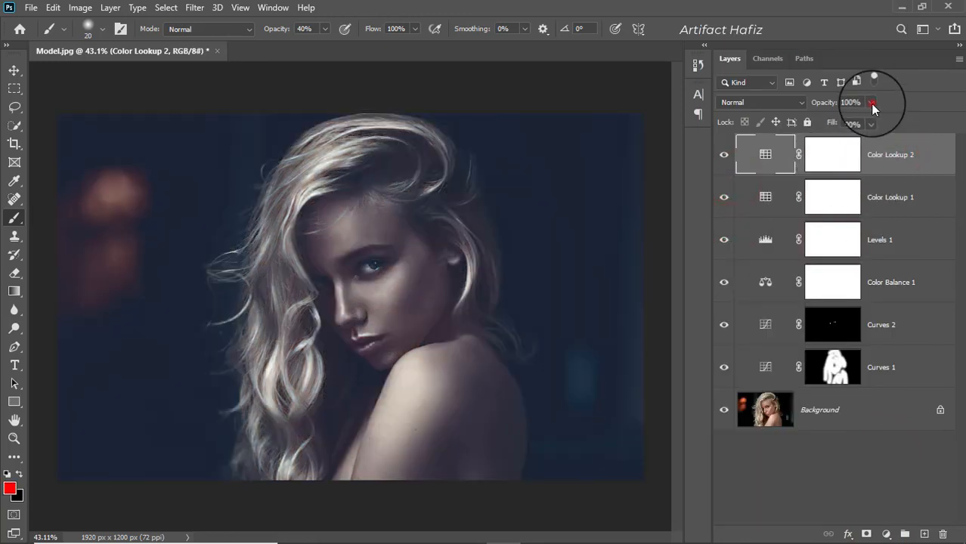
pyautogui.moveTo(873, 119); pyautogui.dragTo(817, 124)
# - Paint black over the model's face, shoulder and hair on the Color Lookup 2 mask with a 300 px brush at 40% opacity
pyautogui.click(832, 155)
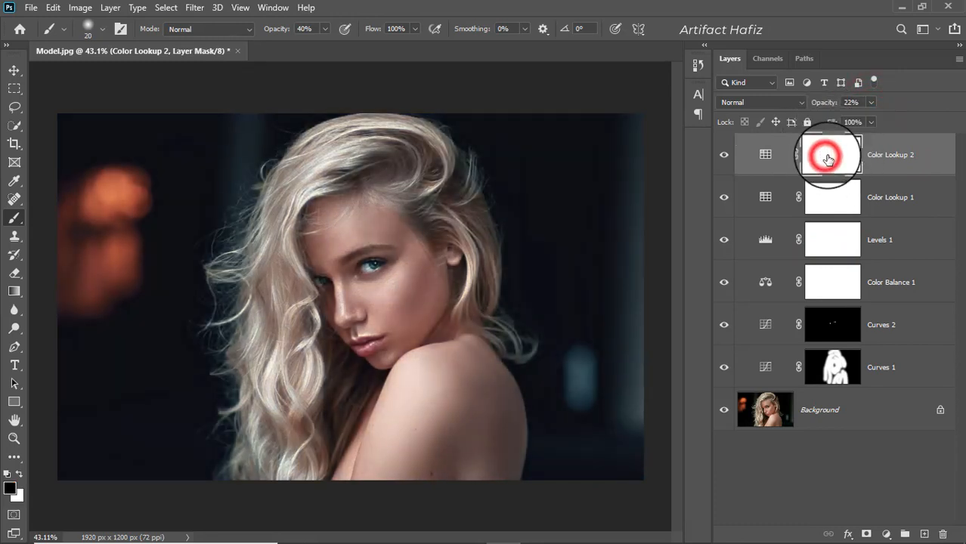
pyautogui.press('d')
pyautogui.click(14, 218)
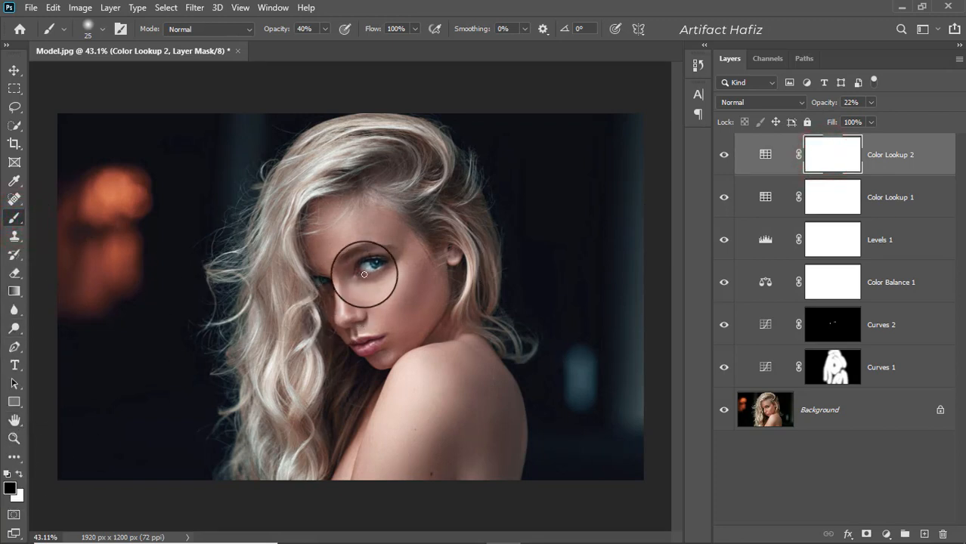
pyautogui.click(335, 227)
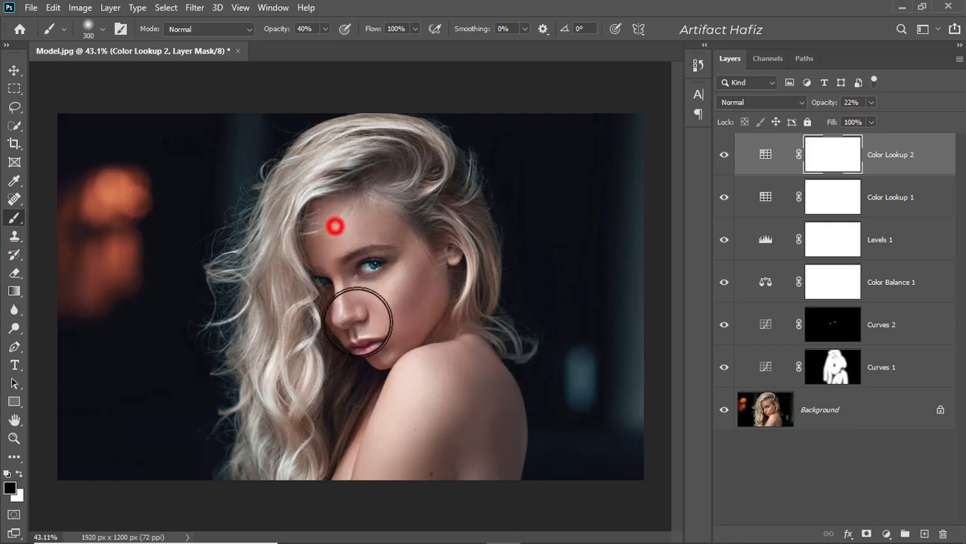
pyautogui.moveTo(379, 327); pyautogui.dragTo(381, 340)
pyautogui.click(371, 254)
pyautogui.click(397, 279)
pyautogui.moveTo(421, 388); pyautogui.dragTo(416, 455)
pyautogui.click(462, 425)
pyautogui.click(442, 411)
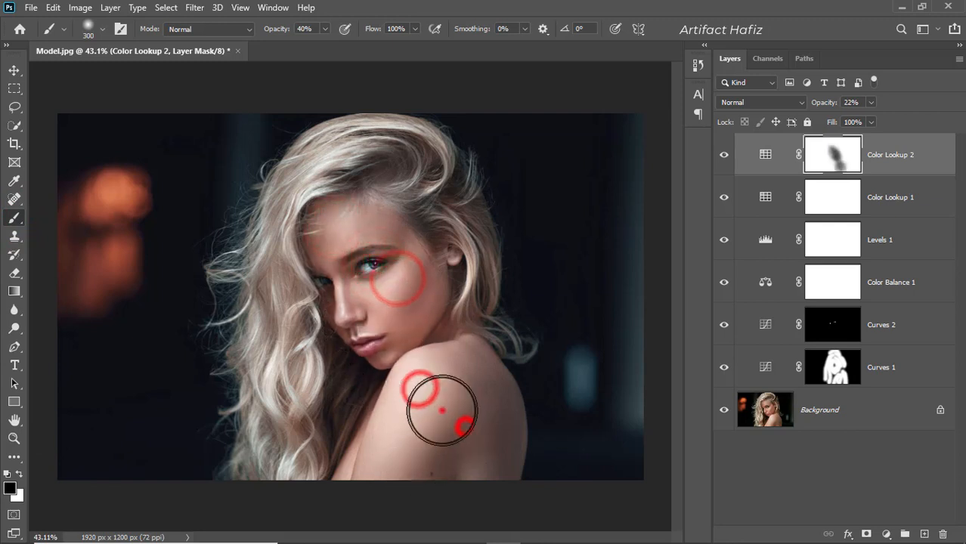
pyautogui.click(473, 400)
pyautogui.click(438, 198)
pyautogui.click(410, 151)
pyautogui.click(294, 238)
pyautogui.click(280, 291)
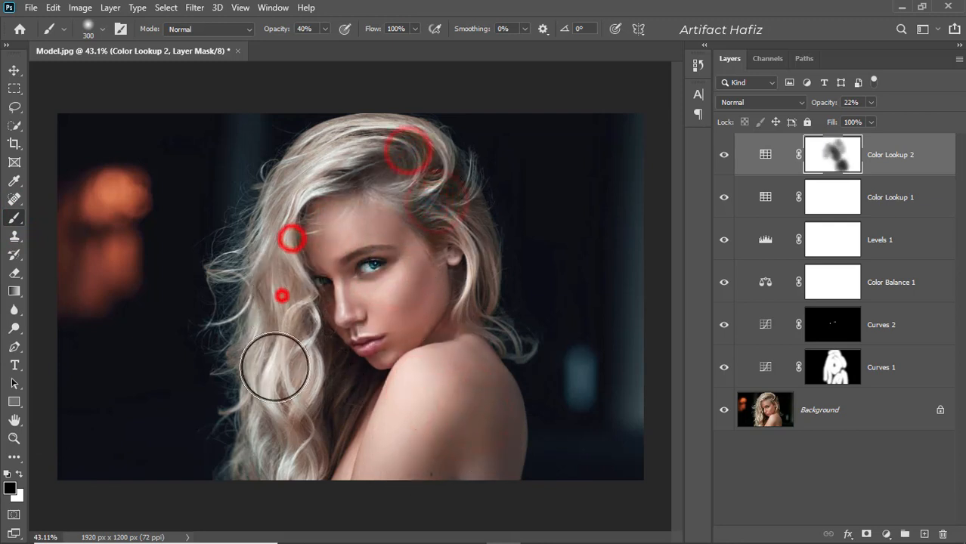
pyautogui.click(270, 414)
pyautogui.click(279, 437)
pyautogui.click(391, 252)
pyautogui.click(415, 164)
pyautogui.click(361, 197)
pyautogui.click(366, 299)
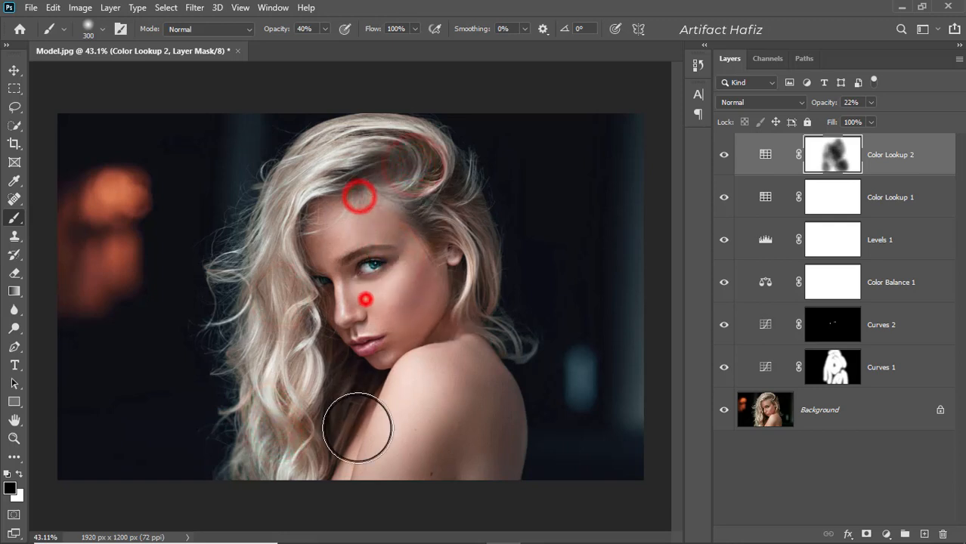
pyautogui.click(339, 391)
pyautogui.click(367, 392)
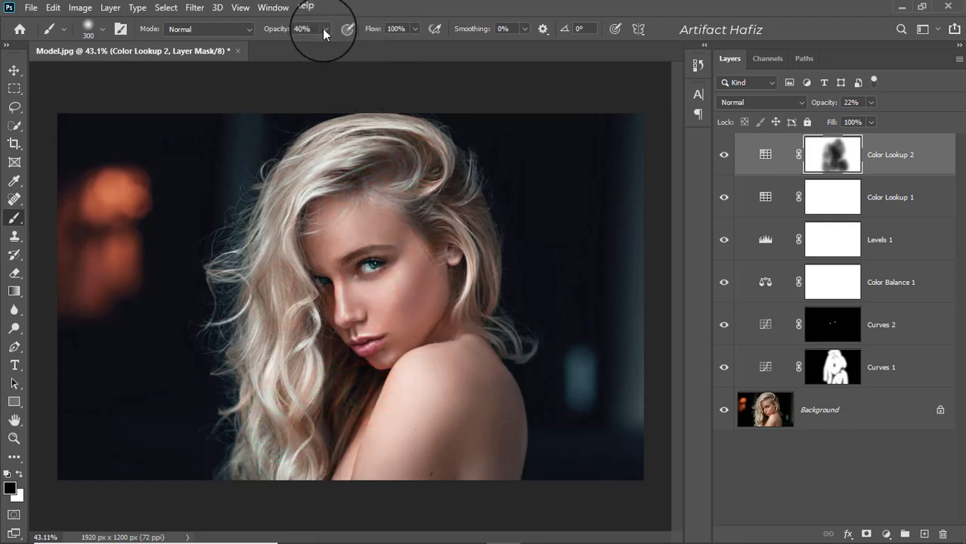
# - Raise the brush opacity to 100%, fully mask the model out of Color Lookup 2, and compare the portrait with and without the layer
pyautogui.moveTo(327, 44); pyautogui.dragTo(378, 44)
pyautogui.click(403, 4)
pyautogui.click(361, 227)
pyautogui.moveTo(329, 298)
pyautogui.mouseDown()
pyautogui.moveTo(344, 349)
pyautogui.moveTo(388, 292)
pyautogui.mouseUp()
pyautogui.click(363, 230)
pyautogui.moveTo(371, 257)
pyautogui.mouseDown()
pyautogui.moveTo(401, 188)
pyautogui.moveTo(435, 318)
pyautogui.mouseUp()
pyautogui.moveTo(420, 189); pyautogui.dragTo(424, 464)
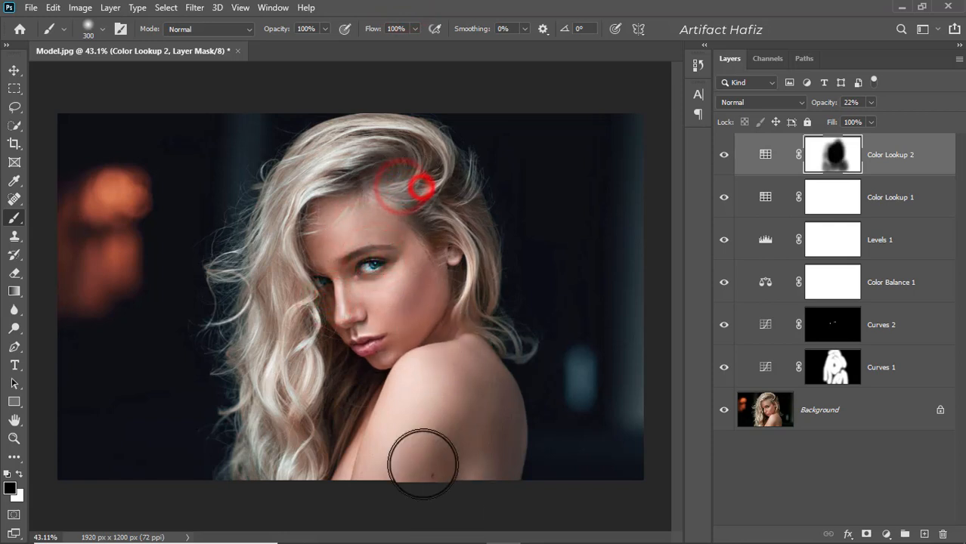
pyautogui.moveTo(390, 393); pyautogui.dragTo(348, 243)
pyautogui.moveTo(311, 289)
pyautogui.mouseDown()
pyautogui.moveTo(306, 436)
pyautogui.moveTo(279, 484)
pyautogui.mouseUp()
pyautogui.moveTo(294, 386); pyautogui.dragTo(306, 387)
pyautogui.moveTo(310, 446); pyautogui.dragTo(305, 235)
pyautogui.moveTo(301, 261)
pyautogui.mouseDown()
pyautogui.moveTo(317, 261)
pyautogui.moveTo(362, 380)
pyautogui.mouseUp()
pyautogui.moveTo(346, 257); pyautogui.dragTo(318, 172)
pyautogui.moveTo(313, 170)
pyautogui.mouseDown()
pyautogui.moveTo(276, 283)
pyautogui.moveTo(278, 361)
pyautogui.mouseUp()
pyautogui.moveTo(364, 287); pyautogui.dragTo(401, 503)
pyautogui.moveTo(451, 383)
pyautogui.mouseDown()
pyautogui.moveTo(458, 368)
pyautogui.moveTo(493, 448)
pyautogui.mouseUp()
pyautogui.moveTo(461, 374)
pyautogui.mouseDown()
pyautogui.moveTo(453, 339)
pyautogui.moveTo(480, 439)
pyautogui.mouseUp()
pyautogui.moveTo(459, 358); pyautogui.dragTo(449, 219)
pyautogui.moveTo(450, 218); pyautogui.dragTo(367, 211)
pyautogui.moveTo(395, 179); pyautogui.dragTo(395, 292)
pyautogui.click(719, 155)
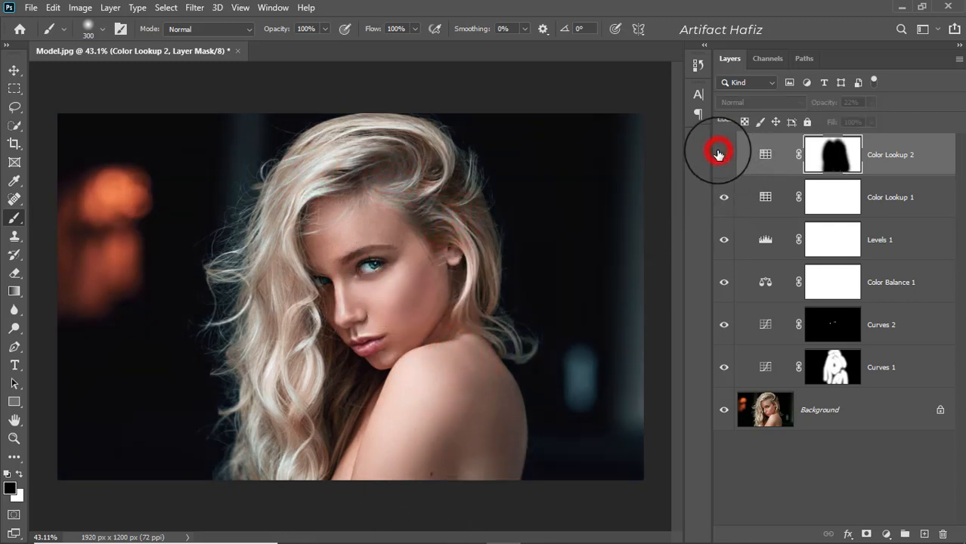
pyautogui.click(719, 154)
pyautogui.click(719, 155)
pyautogui.click(719, 155)
# - Stamp all visible layers into a new layer above Color Lookup 2 and convert it for smart filters
pyautogui.click(908, 156)
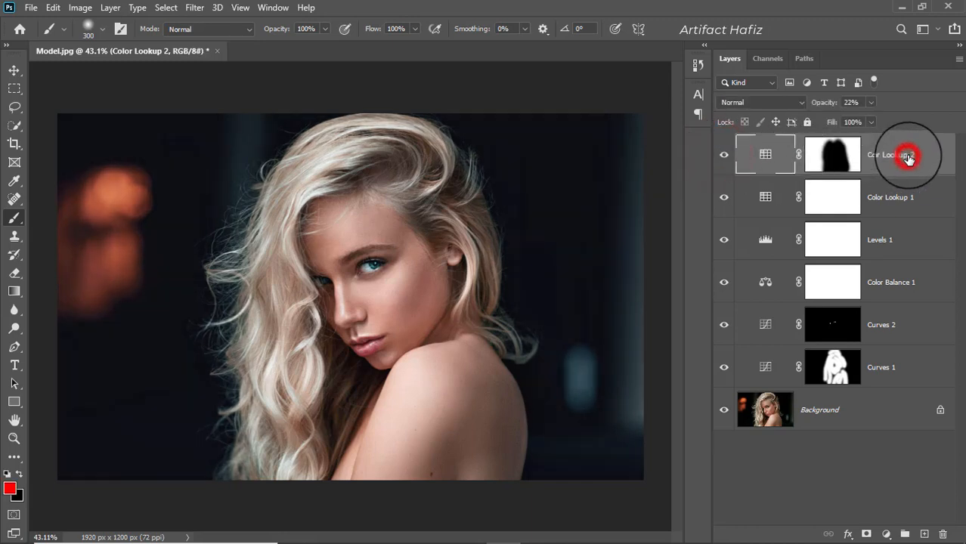
pyautogui.hotkey('ctrl', 'alt', 'shift', 'e')
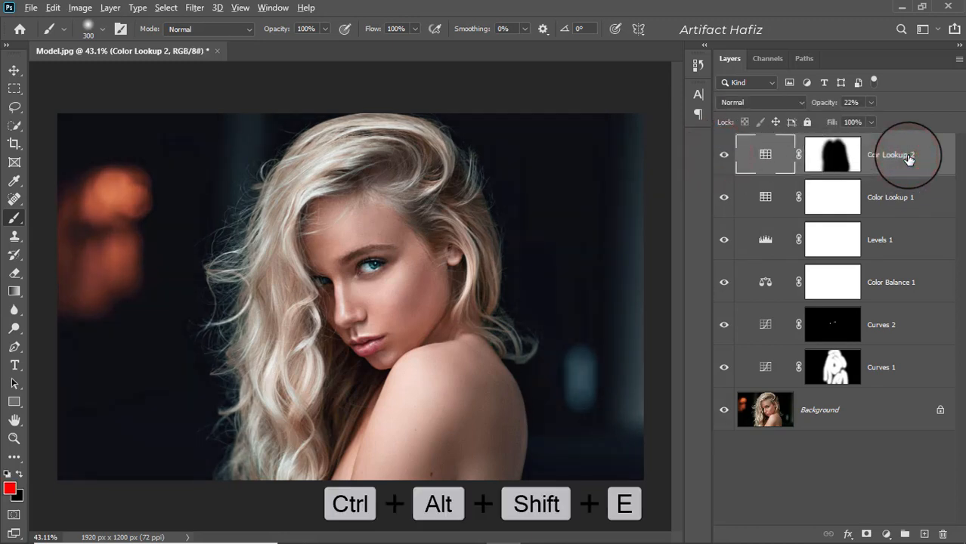
pyautogui.click(194, 7)
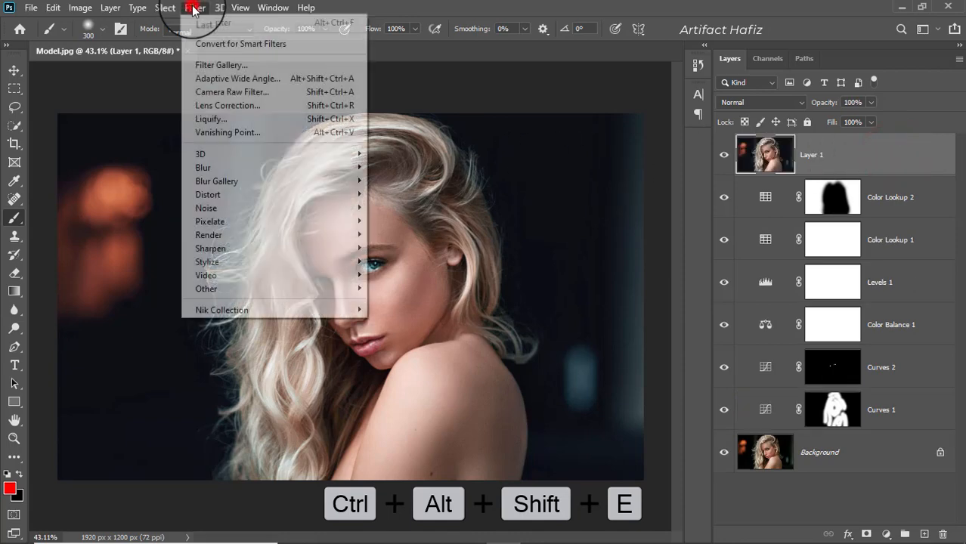
pyautogui.click(211, 43)
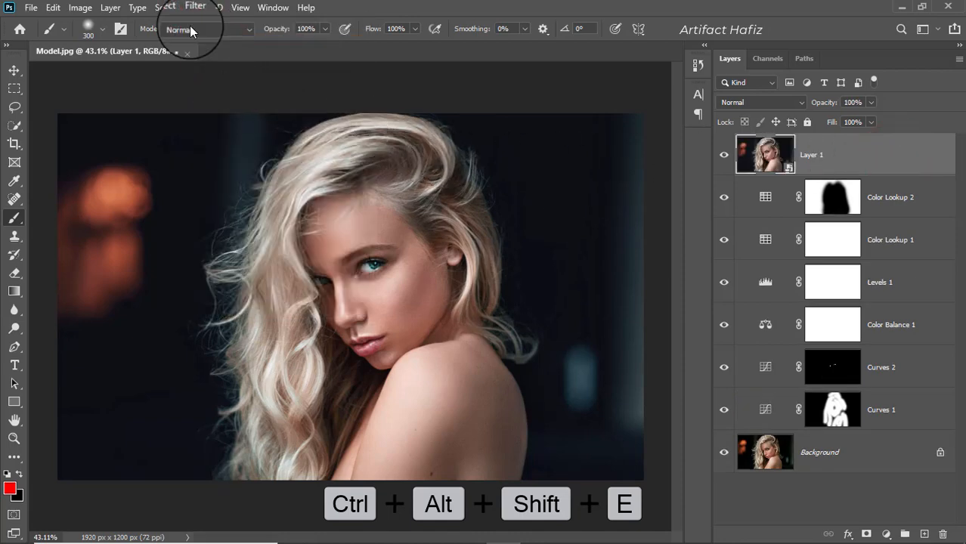
# - Open the Camera Raw Filter on the stamped layer and set Highlights to -14 and Whites to +44
pyautogui.click(194, 7)
pyautogui.click(221, 93)
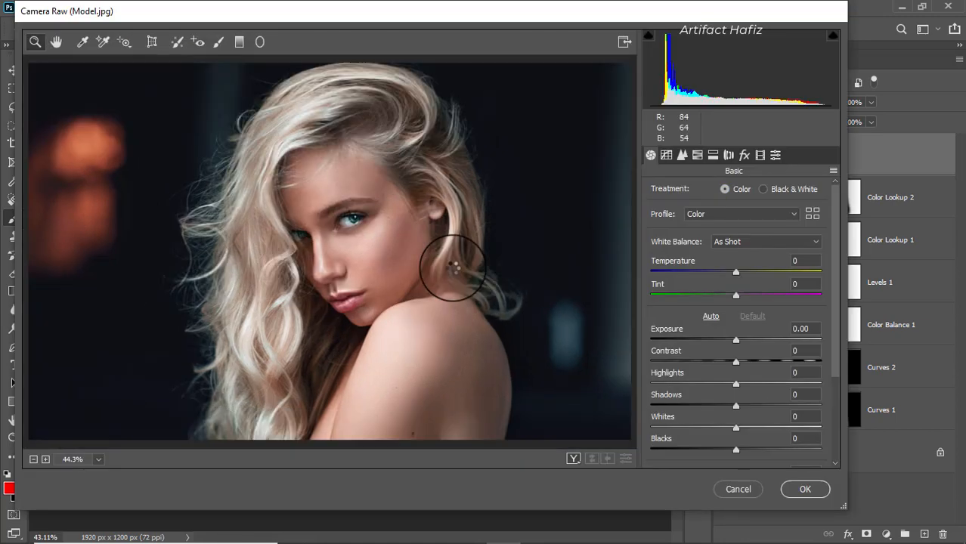
pyautogui.scroll(-1, 701, 327)
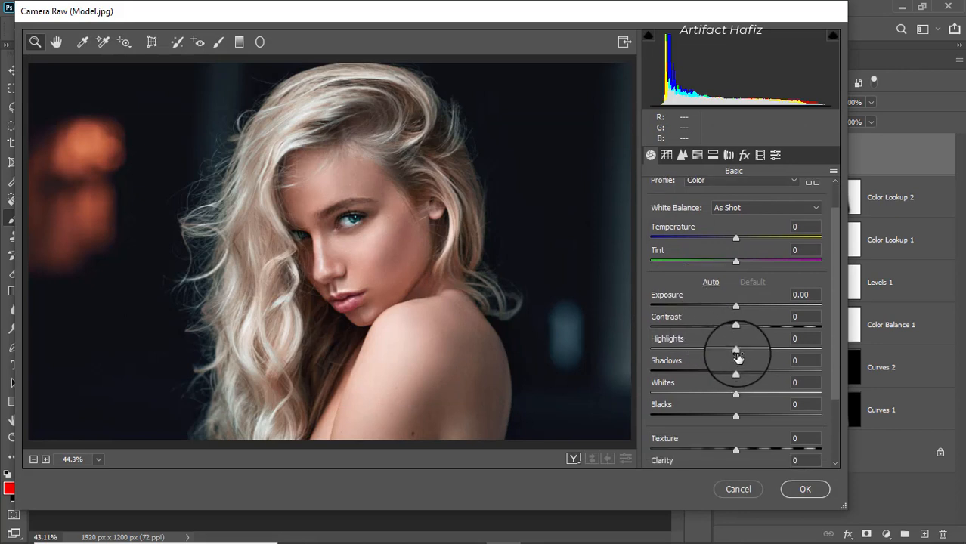
pyautogui.moveTo(735, 350); pyautogui.dragTo(701, 349)
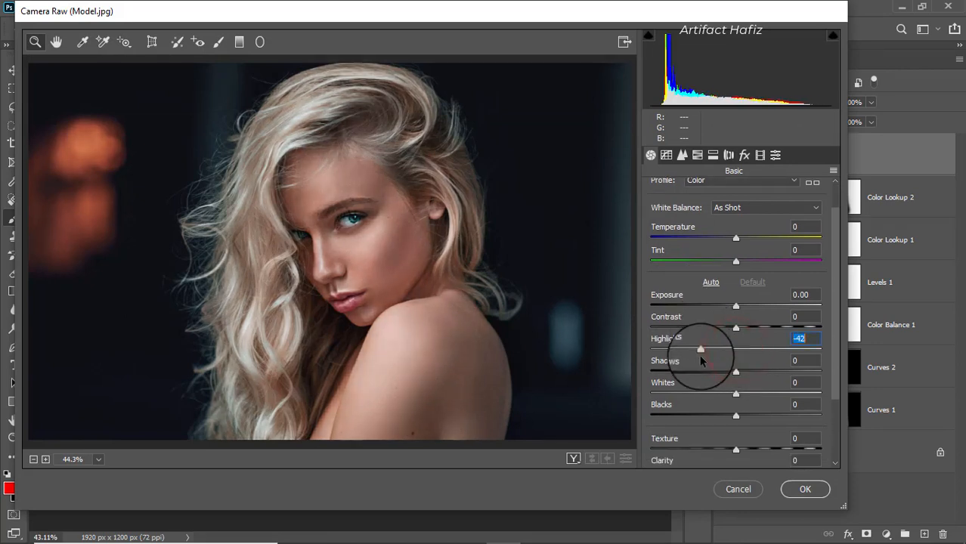
pyautogui.moveTo(736, 395); pyautogui.dragTo(774, 394)
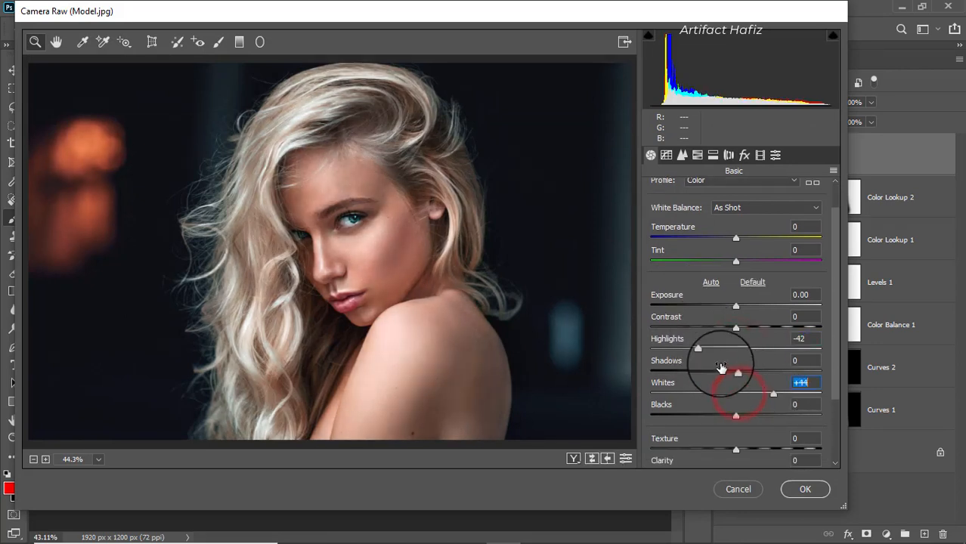
pyautogui.moveTo(701, 351); pyautogui.dragTo(723, 353)
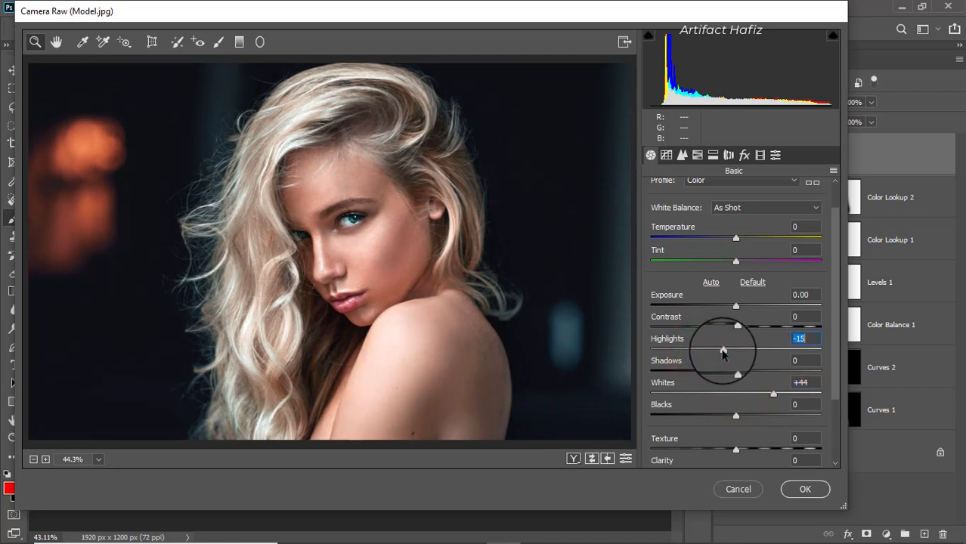
# - Set Clarity to +6, Shadows to +27 and Blacks to -12 in the Camera Raw basic adjustments
pyautogui.scroll(-3, 722, 384)
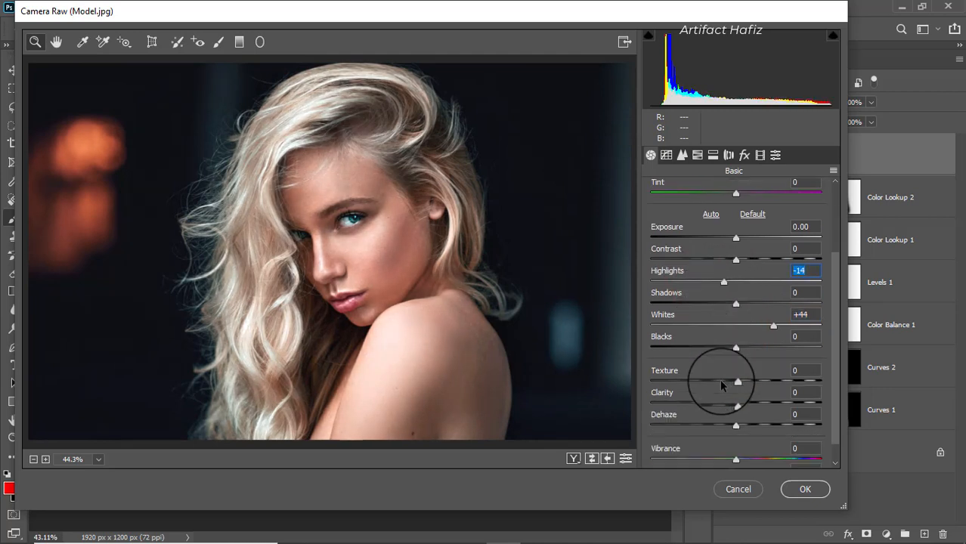
pyautogui.moveTo(736, 406); pyautogui.dragTo(746, 406)
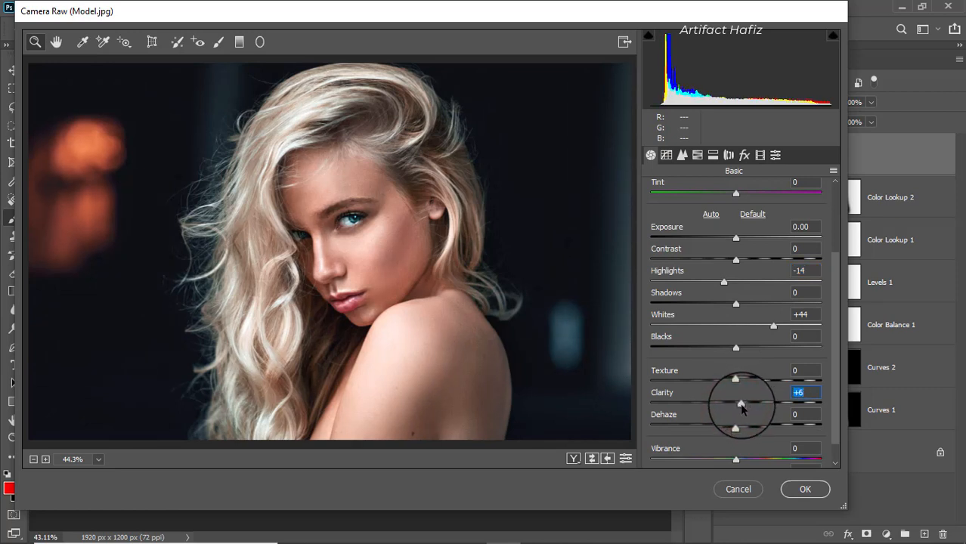
pyautogui.scroll(-1, 744, 380)
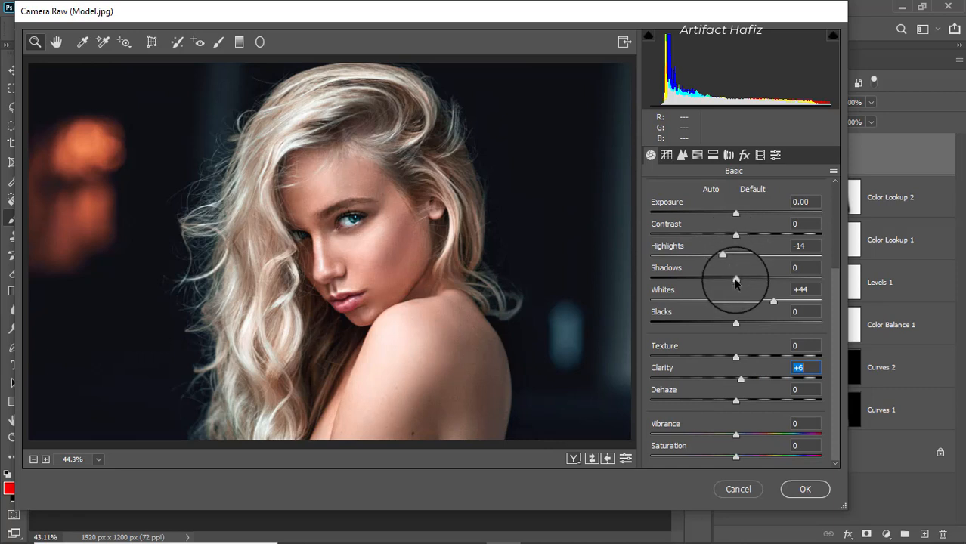
pyautogui.moveTo(735, 281); pyautogui.dragTo(759, 280)
pyautogui.moveTo(736, 324); pyautogui.dragTo(727, 325)
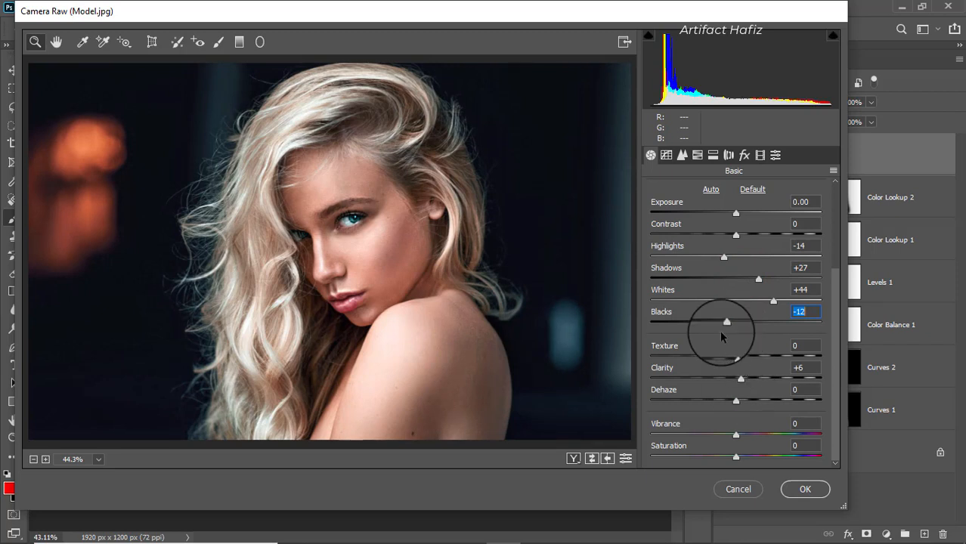
# - Set the HSL saturation to Reds +12, Oranges -18, Yellows +100, Aquas +48 and Blues +37
pyautogui.click(697, 155)
pyautogui.click(708, 195)
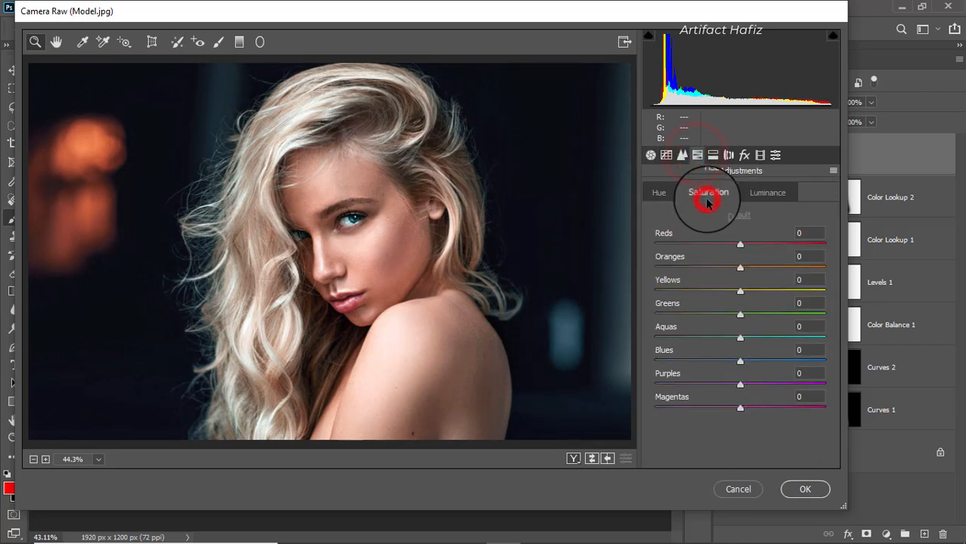
pyautogui.moveTo(741, 244); pyautogui.dragTo(724, 273)
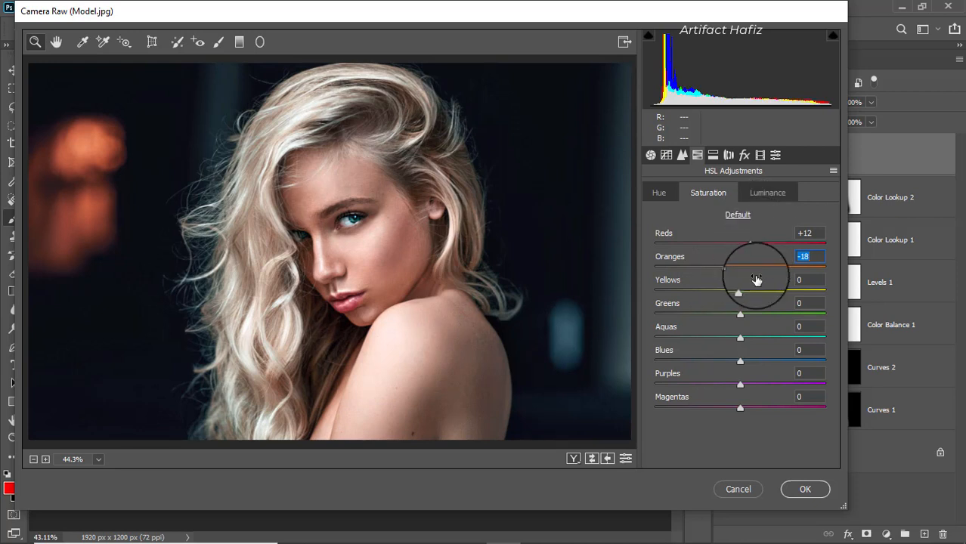
pyautogui.moveTo(740, 290); pyautogui.dragTo(808, 294)
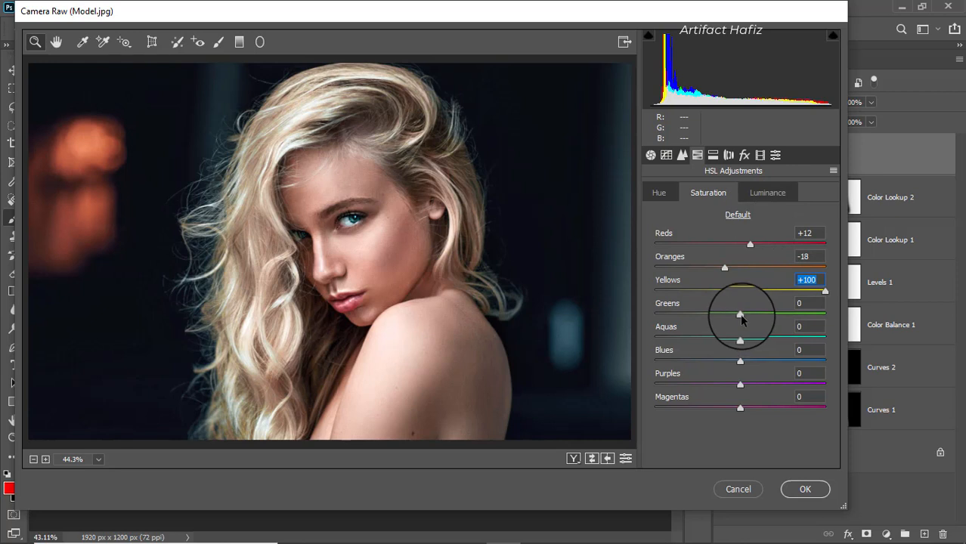
pyautogui.moveTo(740, 338); pyautogui.dragTo(769, 354)
pyautogui.click(740, 363)
pyautogui.click(766, 192)
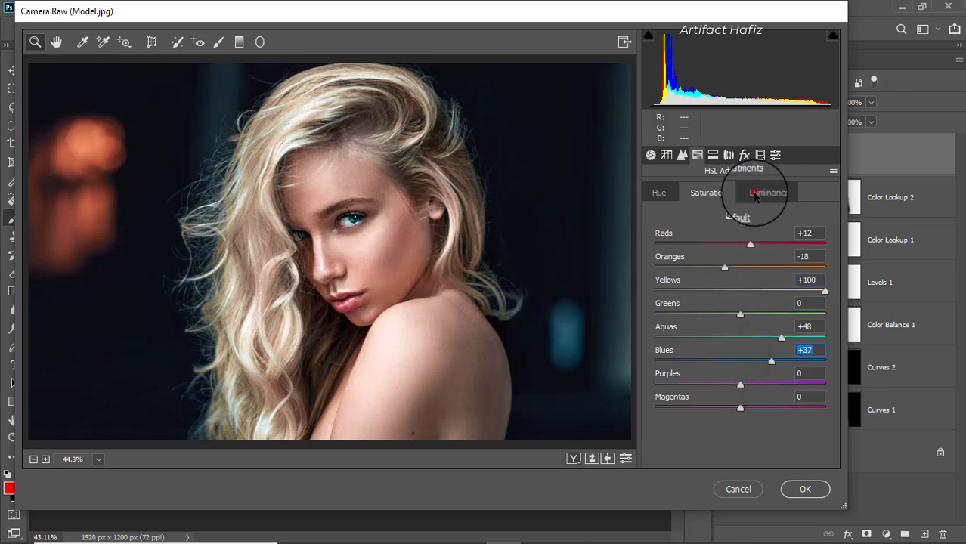
# - Set the HSL luminance to Oranges +18 and Reds -10, and the HSL hue to Aquas +13 and Blues -15
pyautogui.moveTo(741, 268); pyautogui.dragTo(751, 268)
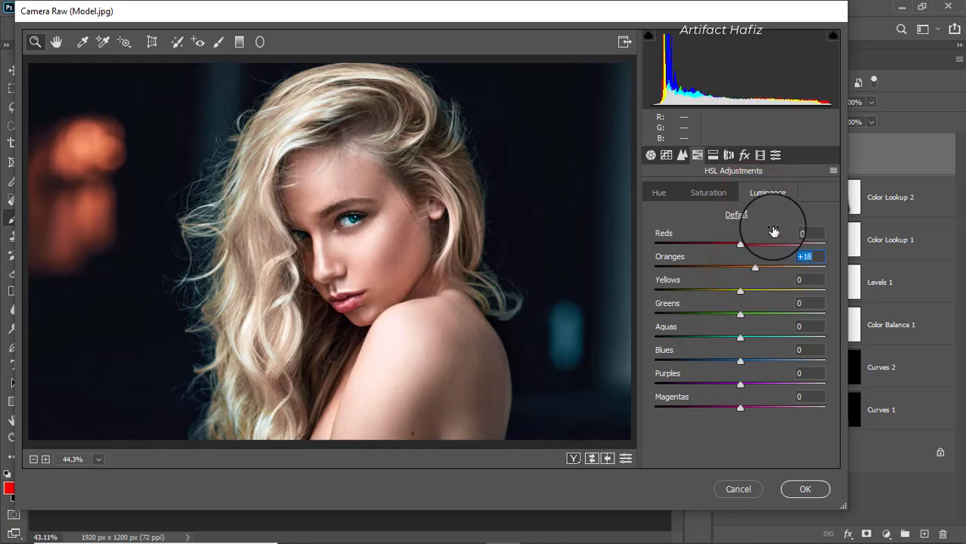
pyautogui.moveTo(740, 244)
pyautogui.mouseDown()
pyautogui.moveTo(749, 242)
pyautogui.moveTo(732, 251)
pyautogui.mouseUp()
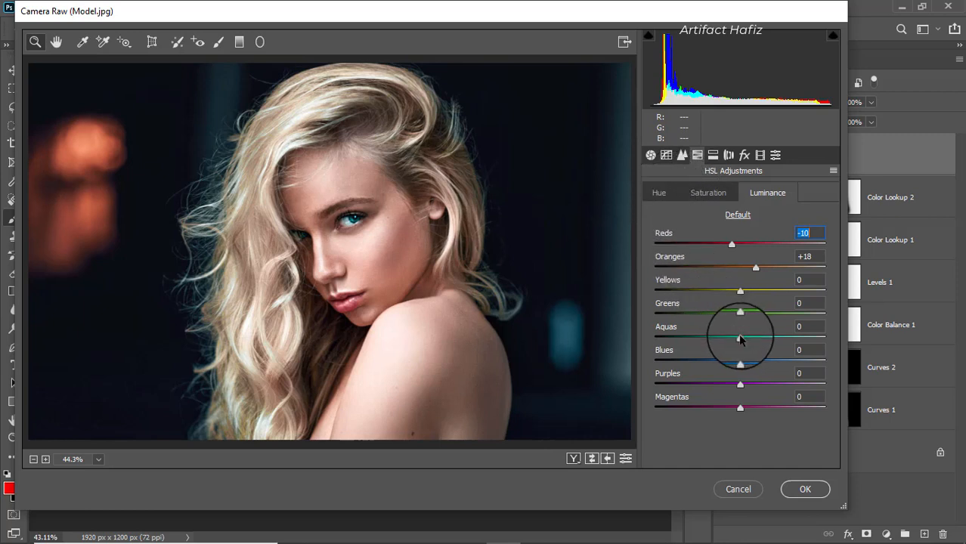
pyautogui.moveTo(741, 339)
pyautogui.mouseDown()
pyautogui.moveTo(761, 338)
pyautogui.moveTo(752, 361)
pyautogui.moveTo(759, 335)
pyautogui.moveTo(716, 363)
pyautogui.moveTo(738, 361)
pyautogui.moveTo(727, 362)
pyautogui.moveTo(760, 338)
pyautogui.moveTo(751, 338)
pyautogui.mouseUp()
pyautogui.click(658, 193)
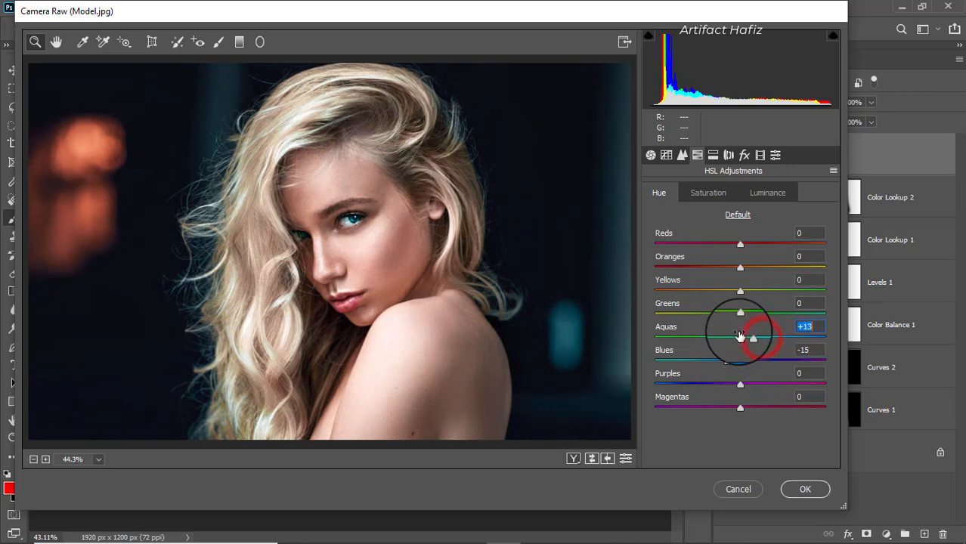
# - Tint the shadows with Split Toning, setting the Shadows Hue to 185 and the Shadows Saturation to 7
pyautogui.click(712, 155)
pyautogui.moveTo(655, 346); pyautogui.dragTo(818, 345)
pyautogui.moveTo(656, 319); pyautogui.dragTo(711, 322)
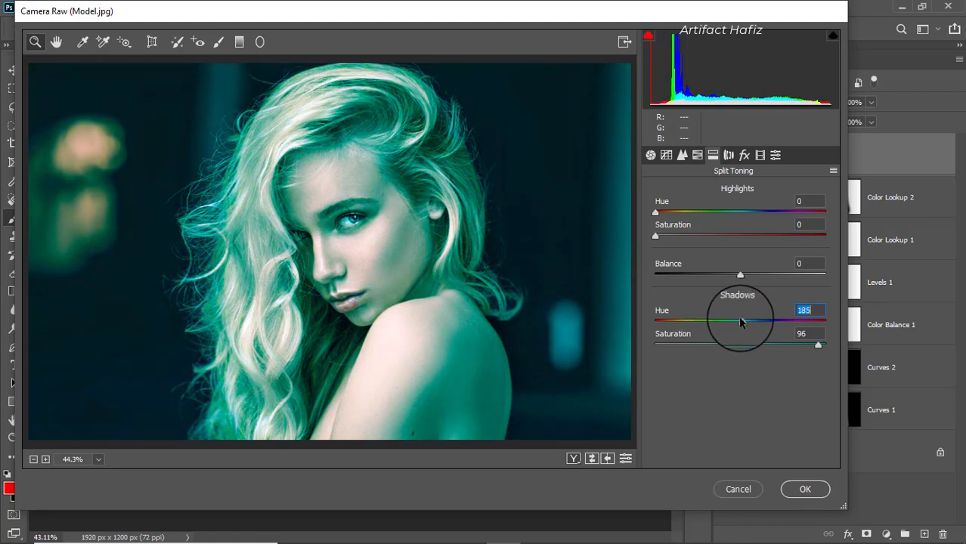
pyautogui.moveTo(817, 344); pyautogui.dragTo(644, 350)
pyautogui.moveTo(699, 349); pyautogui.dragTo(674, 351)
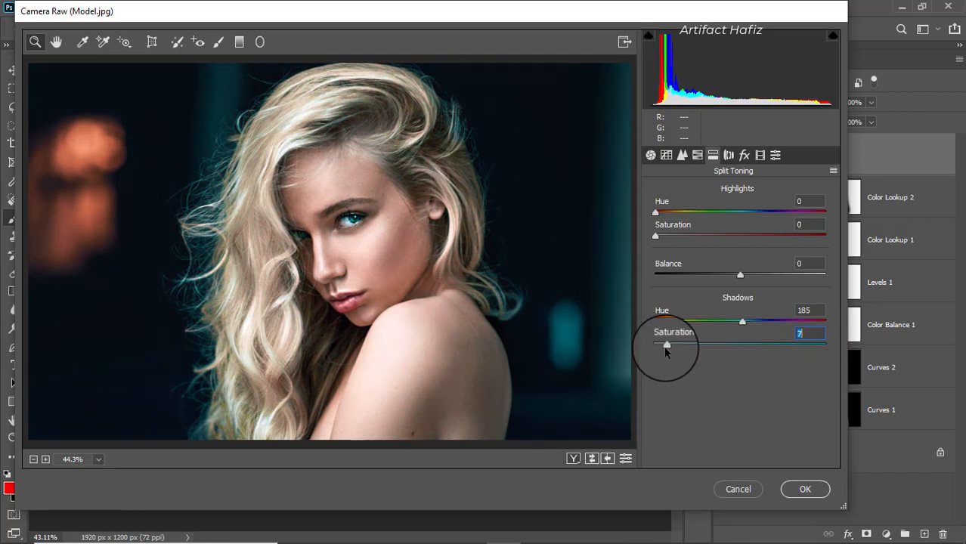
# - Shape the RGB point tone curve with the black point at output 15 and points at 66/62 and 189/197
pyautogui.click(666, 155)
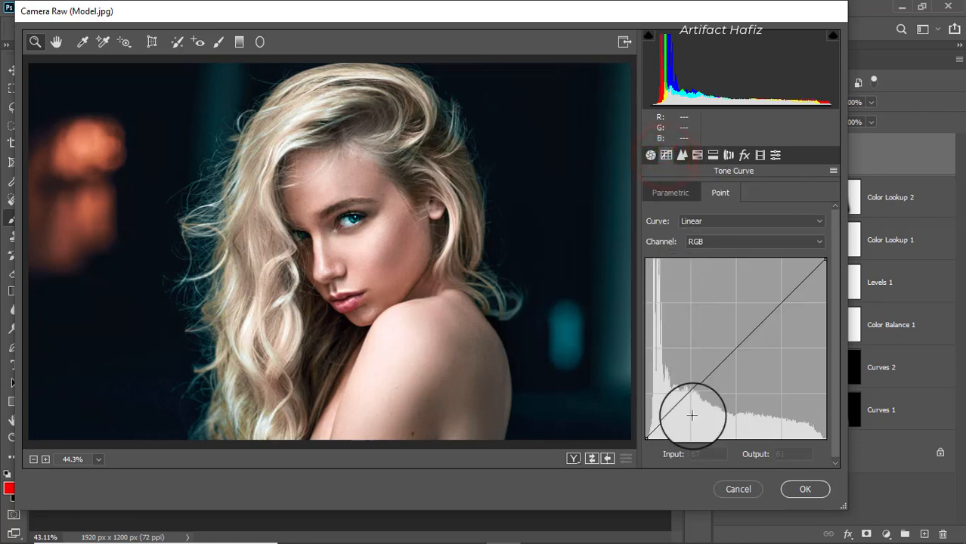
pyautogui.moveTo(646, 439); pyautogui.dragTo(639, 428)
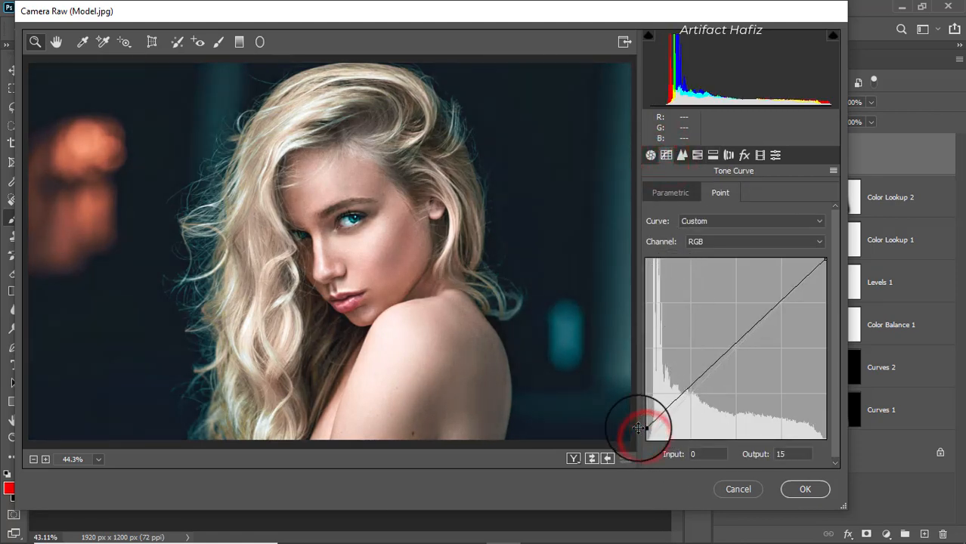
pyautogui.moveTo(685, 386); pyautogui.dragTo(691, 395)
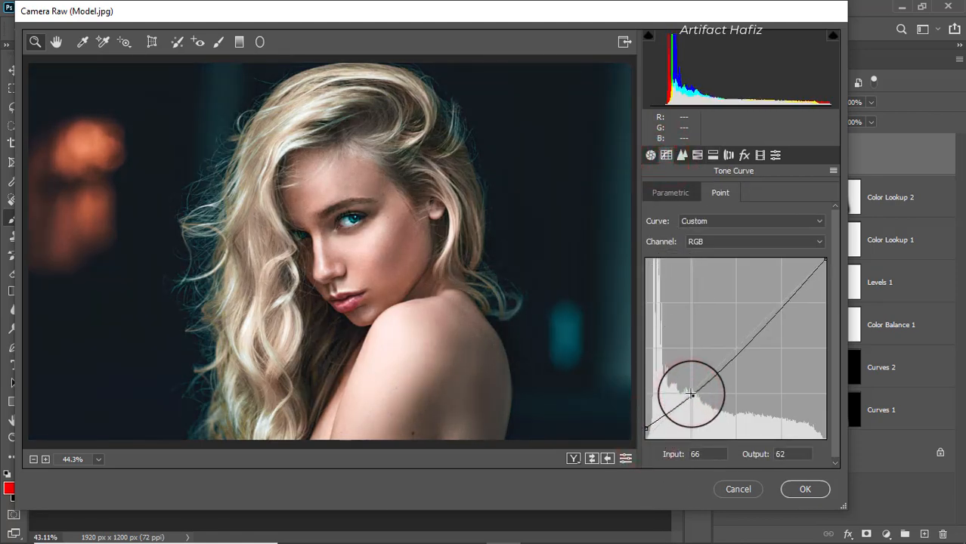
pyautogui.moveTo(785, 303); pyautogui.dragTo(779, 298)
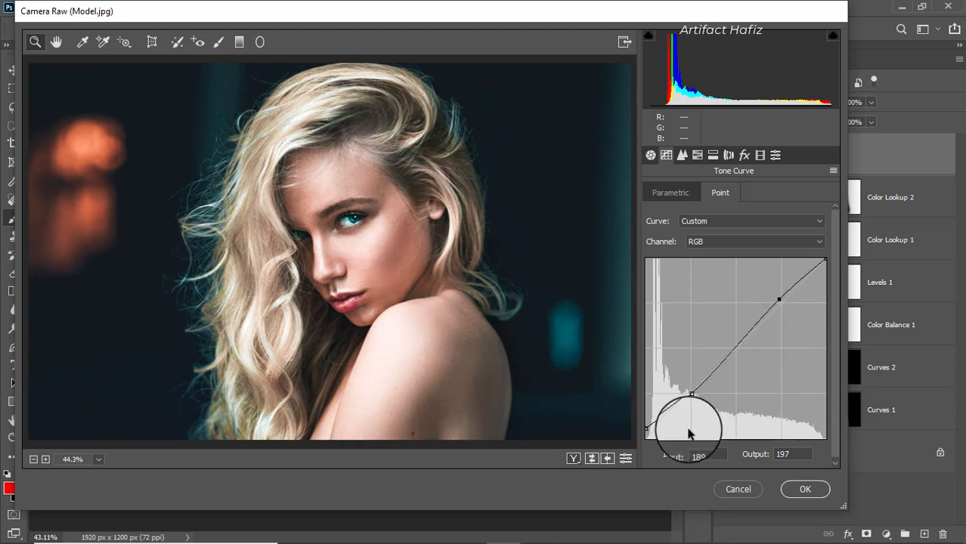
# - Set the Split Toning Shadows Saturation to 4 and lift the Blue channel tone curve's black point to output 9
pyautogui.click(713, 155)
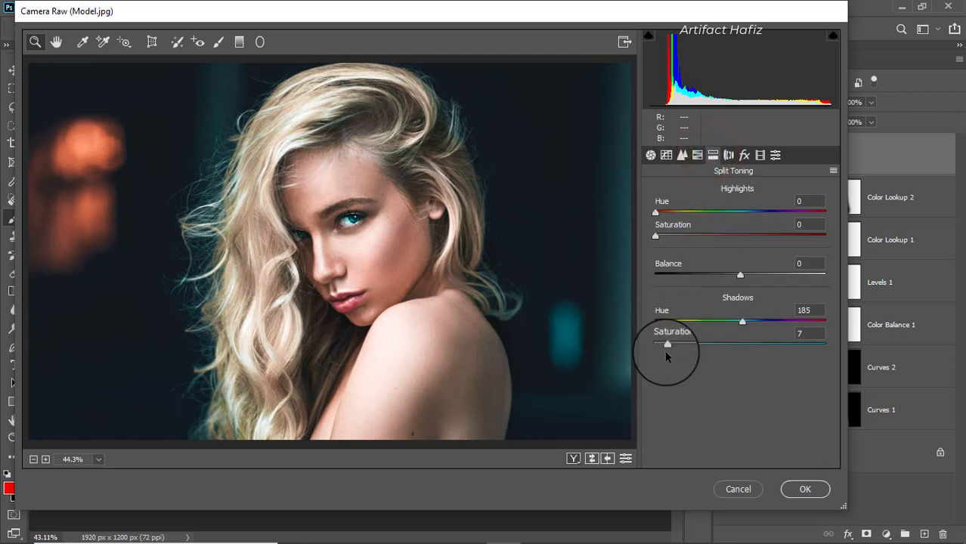
pyautogui.moveTo(661, 346); pyautogui.dragTo(649, 349)
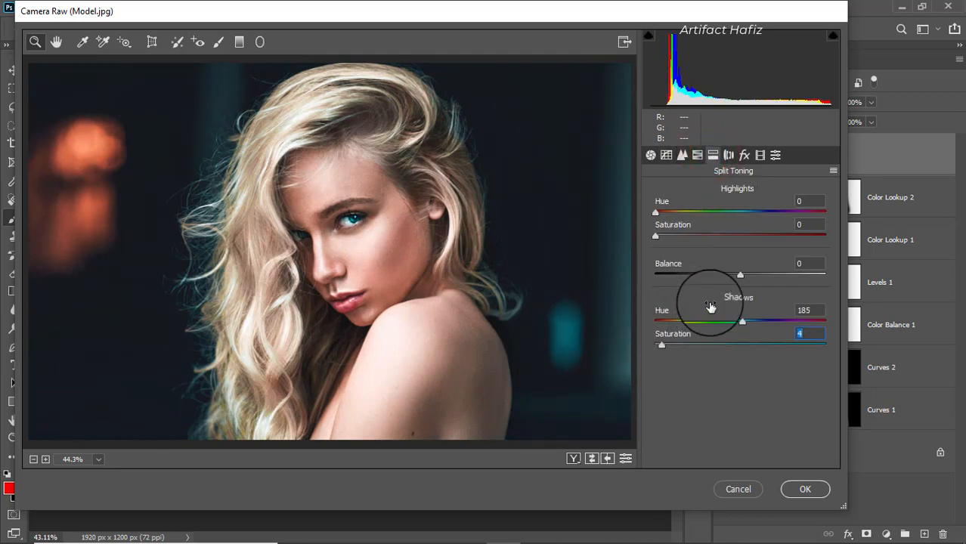
pyautogui.click(665, 156)
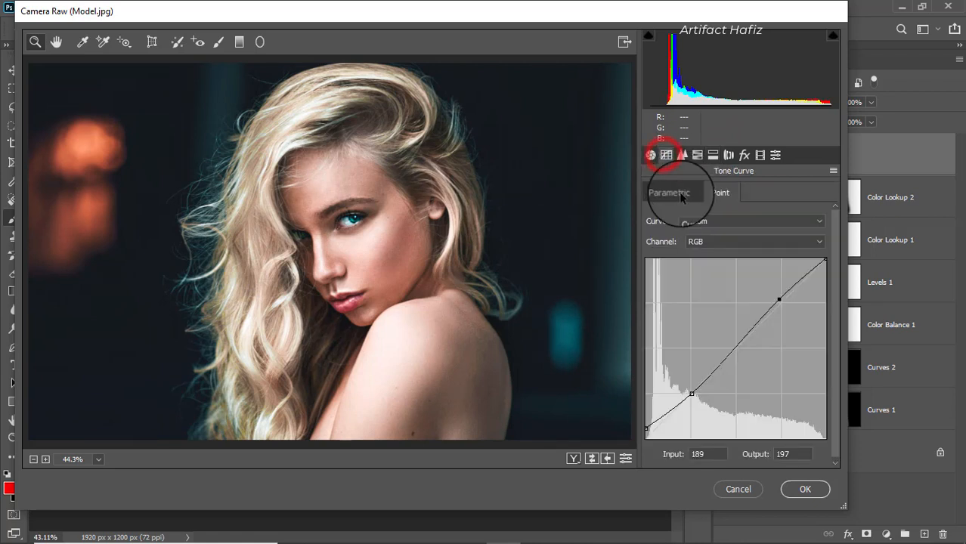
pyautogui.click(708, 240)
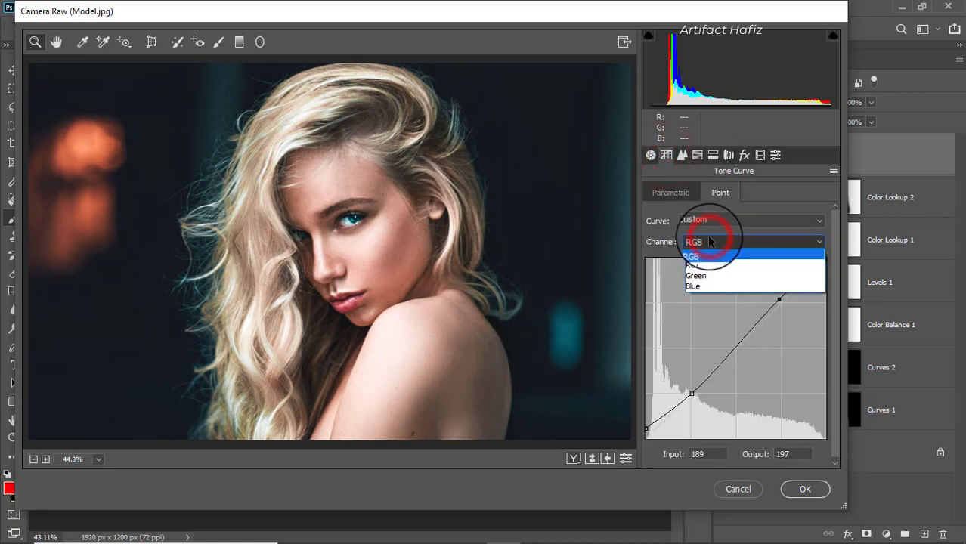
pyautogui.click(705, 286)
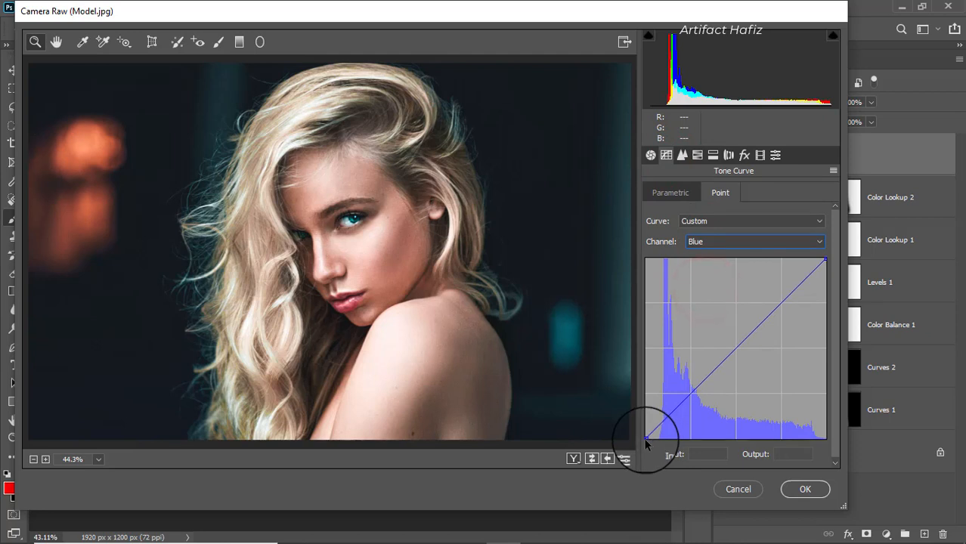
pyautogui.moveTo(644, 439); pyautogui.dragTo(634, 427)
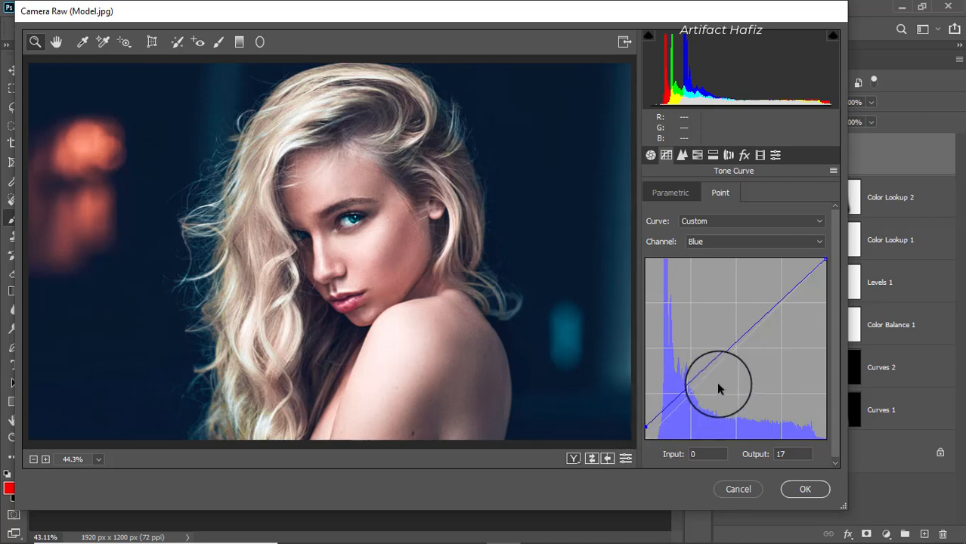
pyautogui.moveTo(646, 426); pyautogui.dragTo(641, 432)
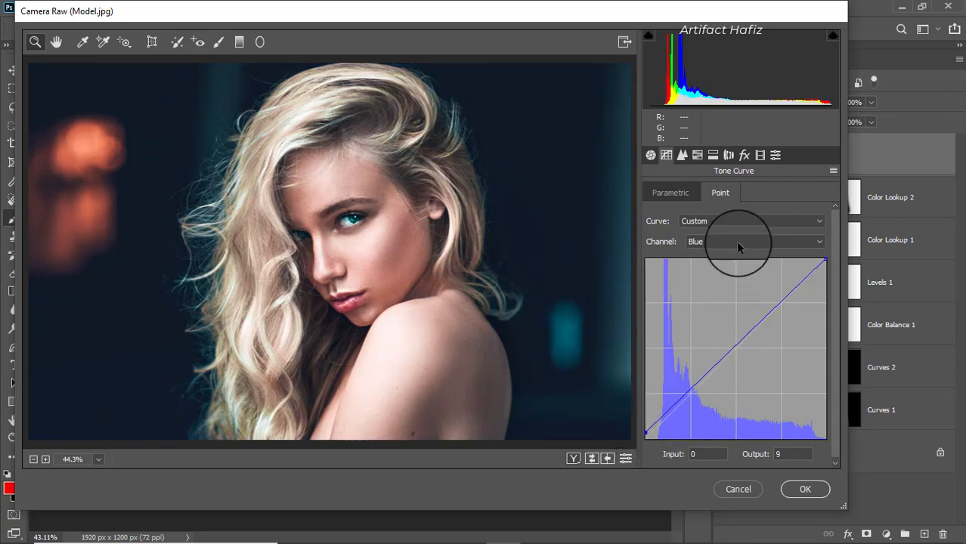
# - Set Calibration to Red Primary Hue -8, Green Primary Hue -22, Blue Primary Hue +3 and Blue Saturation +18, and apply the filter
pyautogui.click(759, 155)
pyautogui.moveTo(740, 293); pyautogui.dragTo(729, 297)
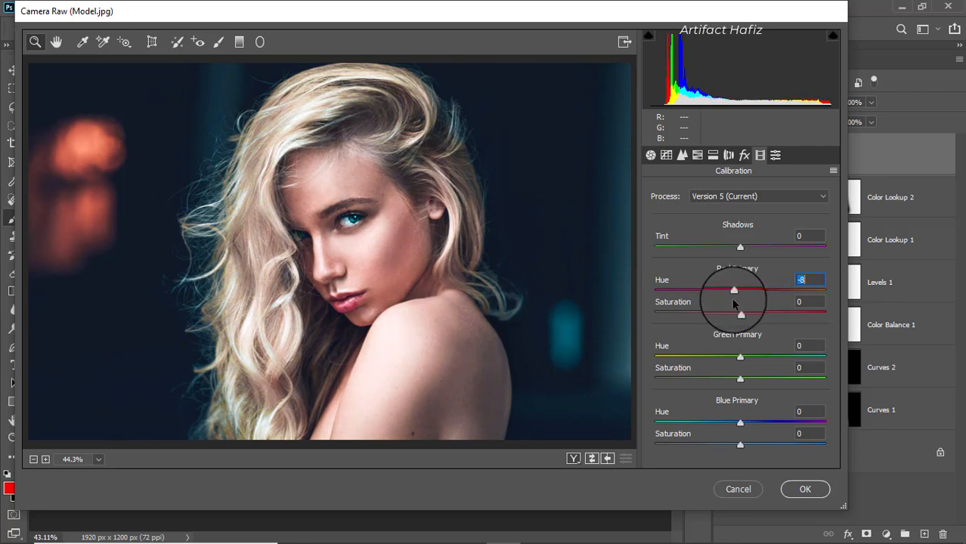
pyautogui.moveTo(748, 357); pyautogui.dragTo(769, 378)
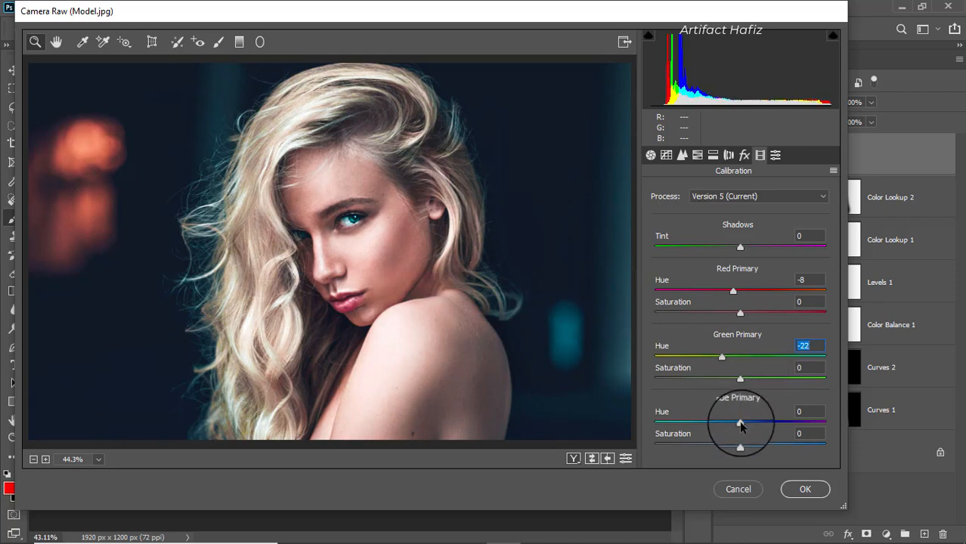
pyautogui.moveTo(740, 422); pyautogui.dragTo(744, 448)
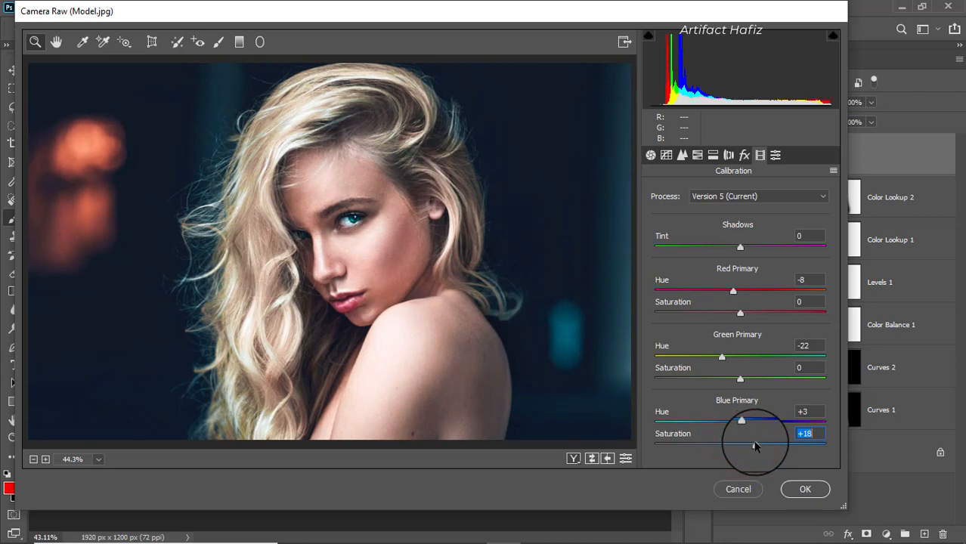
pyautogui.click(805, 489)
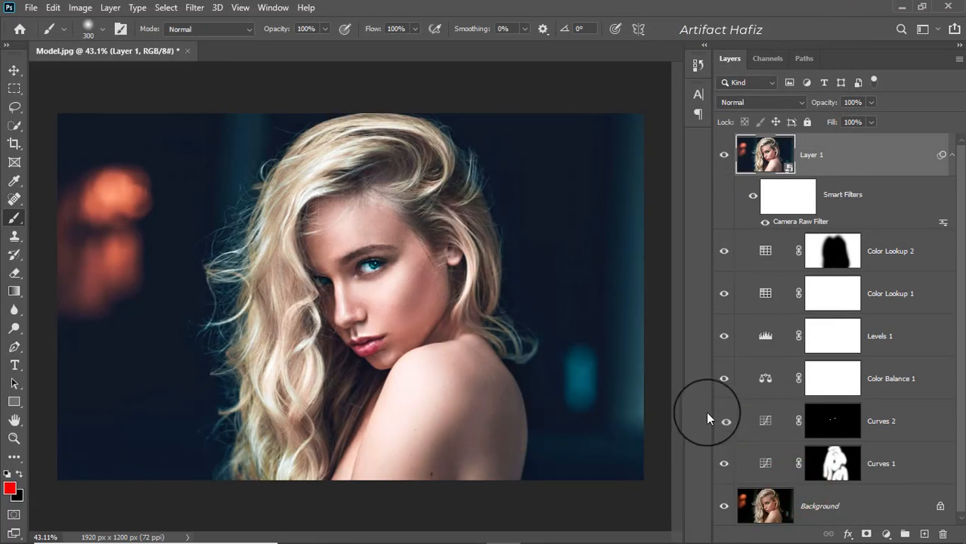
# - Stamp all visible layers into a new layer above Layer 1 and convert it for smart filters
pyautogui.hotkey('ctrl', 'alt', 'shift', 'e')
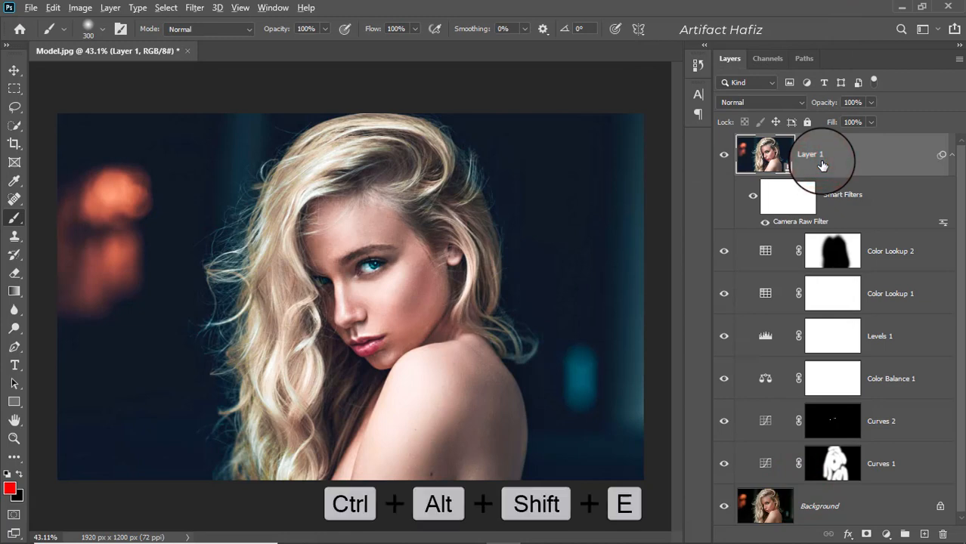
pyautogui.click(822, 157)
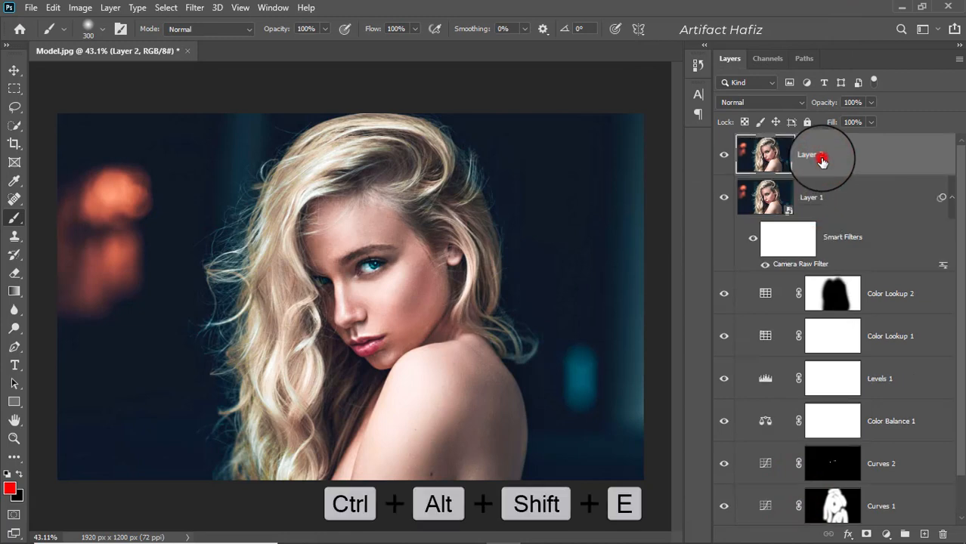
pyautogui.click(194, 7)
pyautogui.click(206, 44)
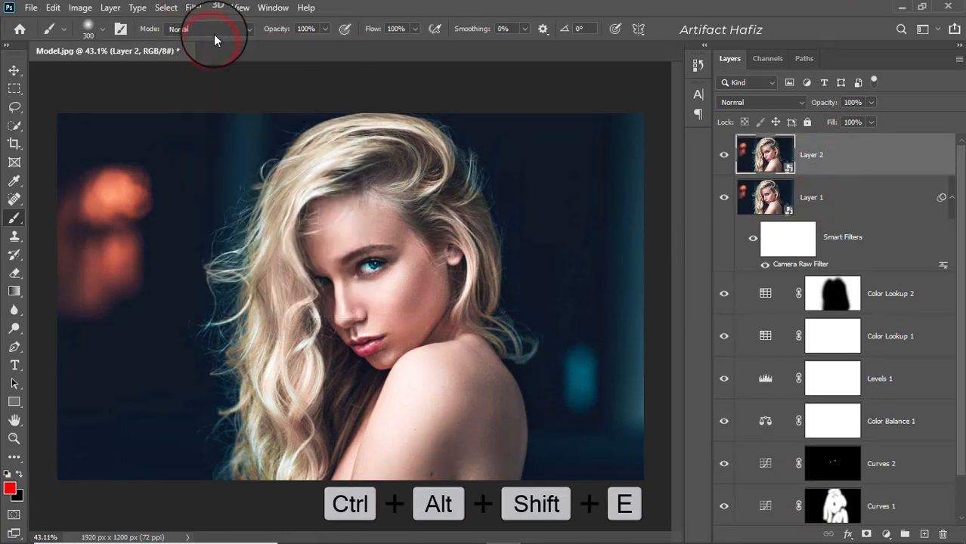
# - Apply a Camera Raw Filter to Layer 2 with the noise reduction Luminance set to 100
pyautogui.click(193, 8)
pyautogui.click(219, 91)
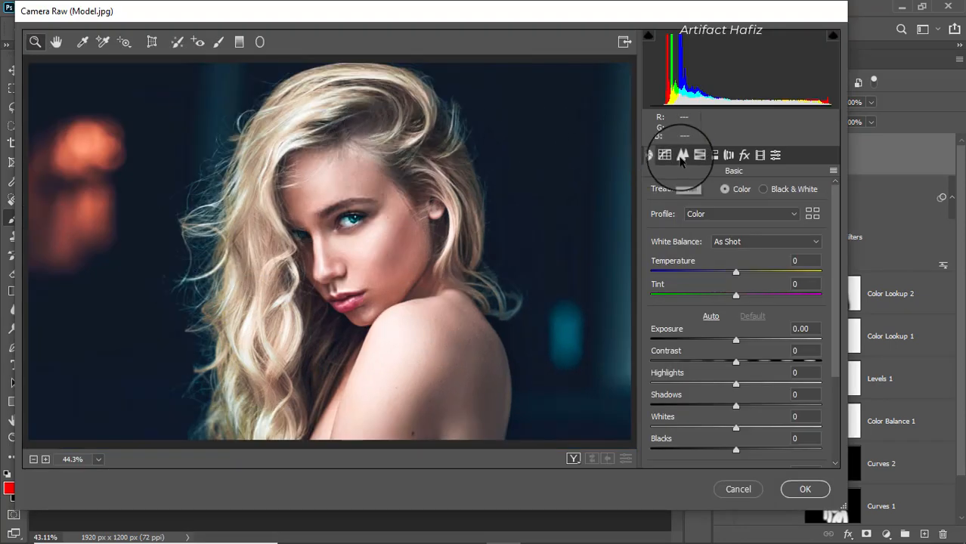
pyautogui.click(682, 155)
pyautogui.moveTo(651, 332); pyautogui.dragTo(857, 325)
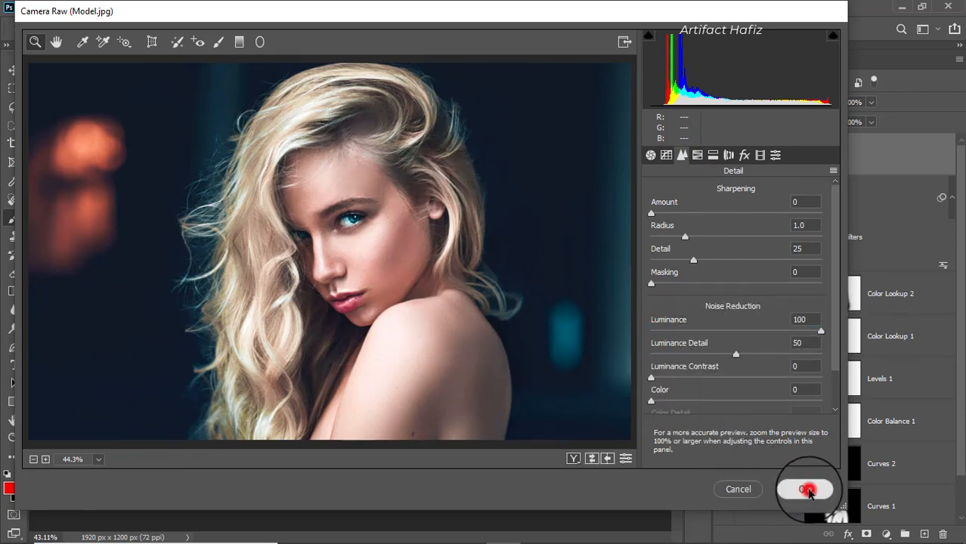
pyautogui.click(807, 490)
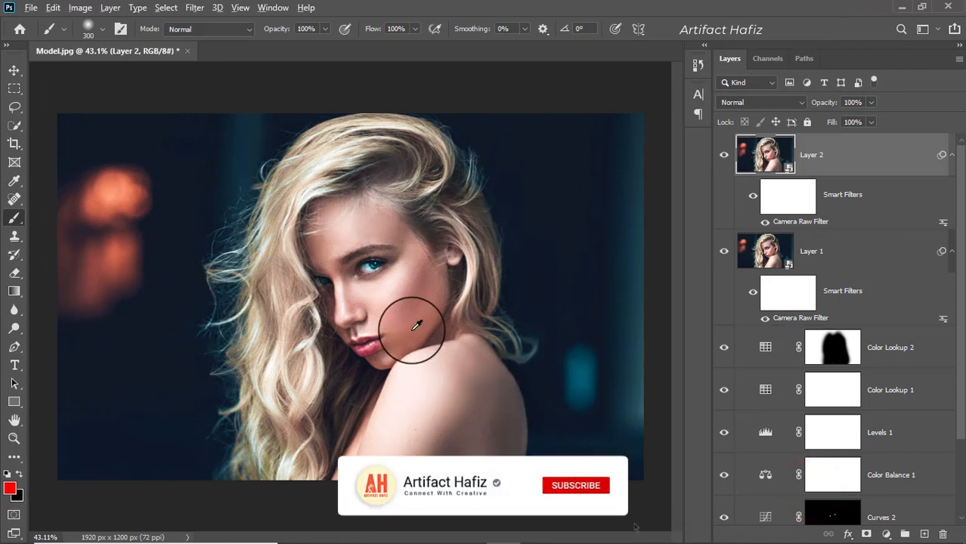
# - Add a layer mask to Layer 2 and ready the Brush tool with black as the foreground color
pyautogui.scroll(5, 416, 325)
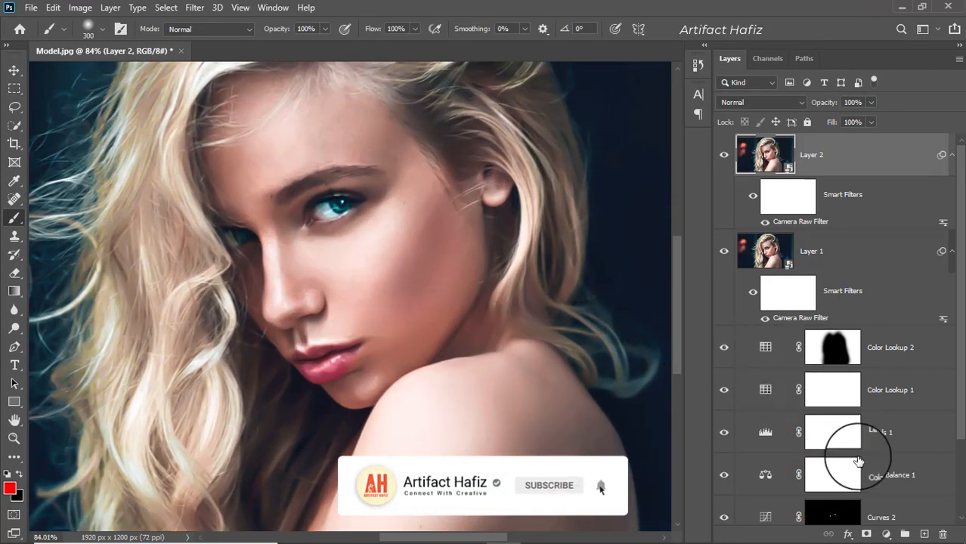
pyautogui.click(866, 535)
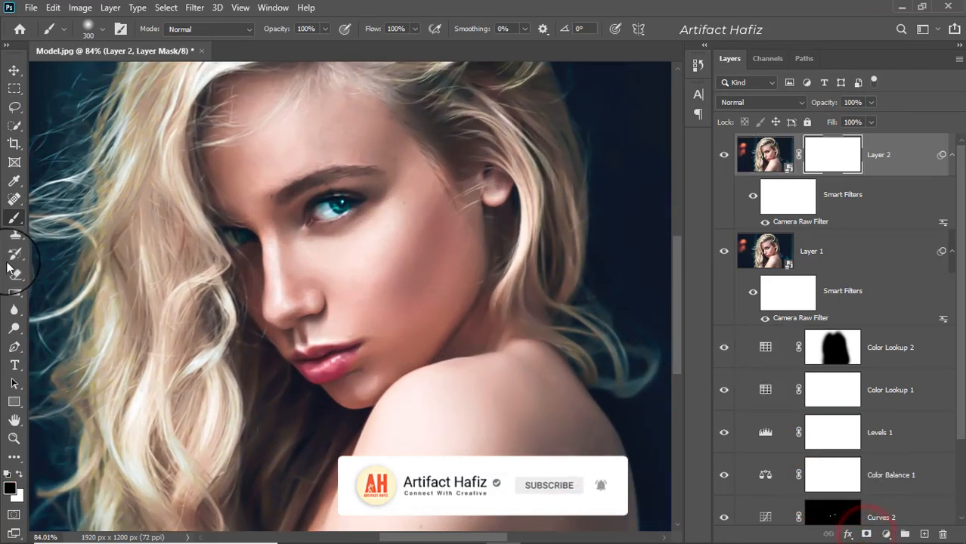
pyautogui.click(11, 221)
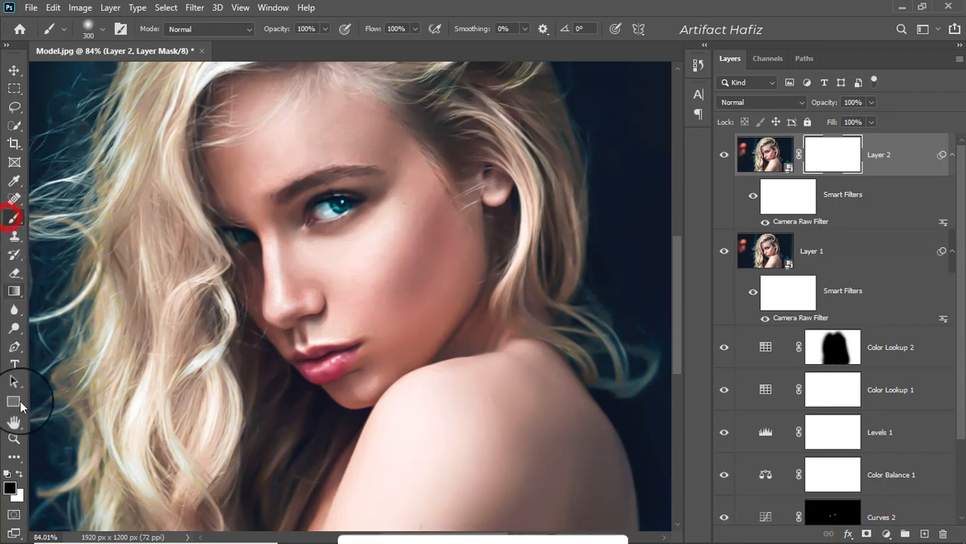
pyautogui.click(19, 476)
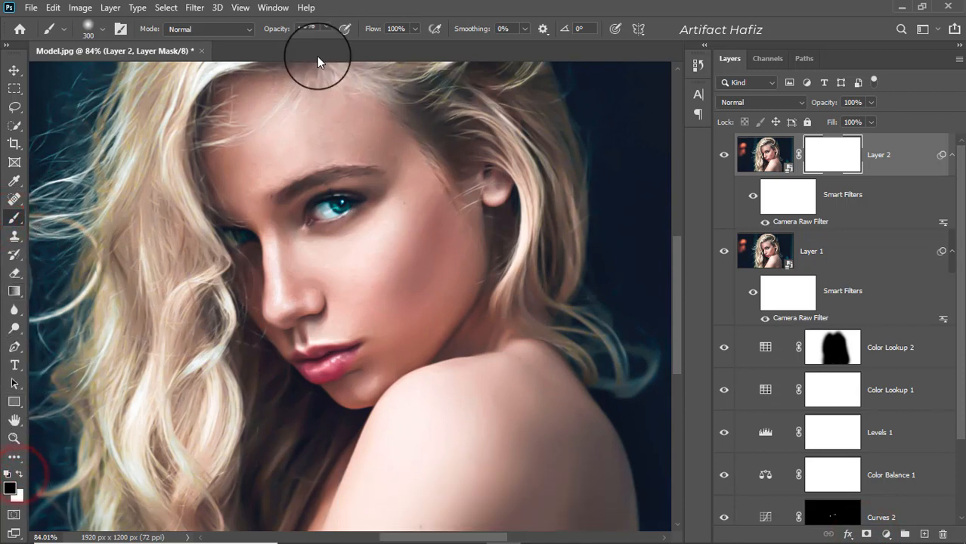
# - Paint black on Layer 2's mask with a size 50 brush at 100% opacity over the eyebrow, eyes, nose and lips
pyautogui.click(370, 6)
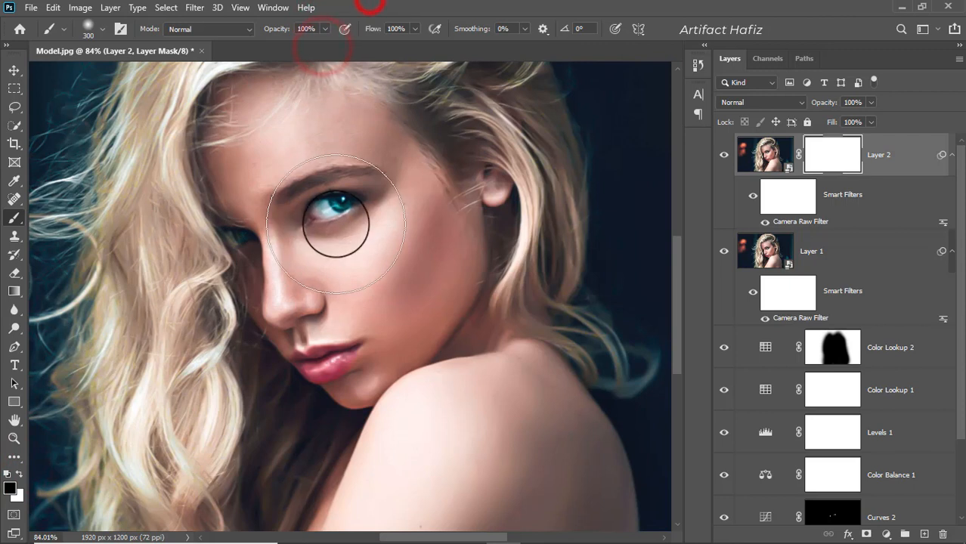
pyautogui.press('[')
pyautogui.press('[')
pyautogui.press('[')
pyautogui.press('[')
pyautogui.press('[')
pyautogui.press('[')
pyautogui.press('[')
pyautogui.press('[')
pyautogui.press('[')
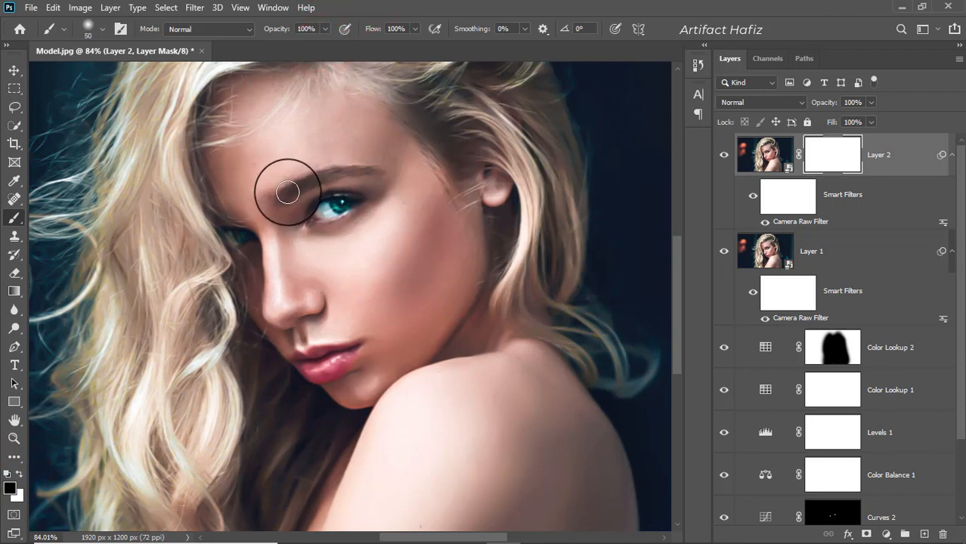
pyautogui.moveTo(286, 193); pyautogui.dragTo(378, 173)
pyautogui.moveTo(313, 215); pyautogui.dragTo(317, 205)
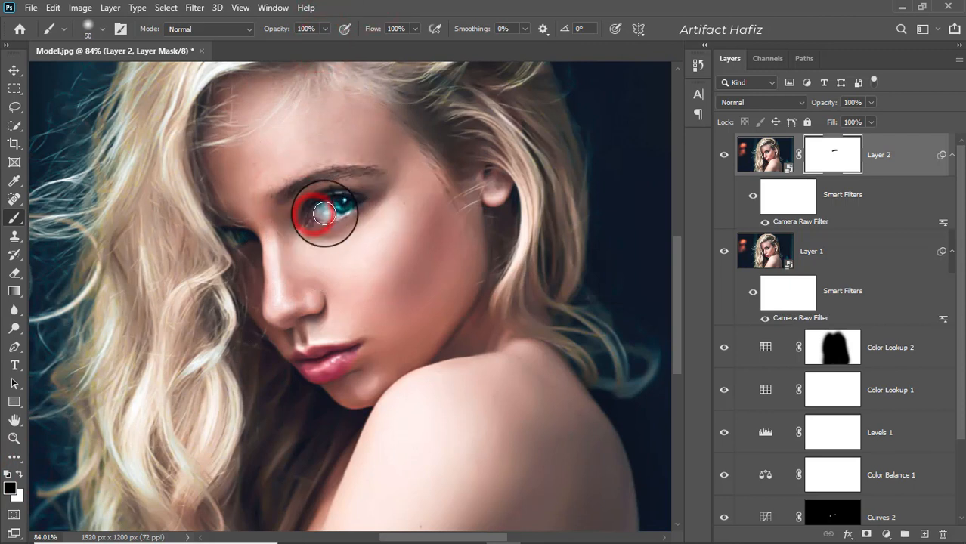
pyautogui.click(238, 237)
pyautogui.click(257, 240)
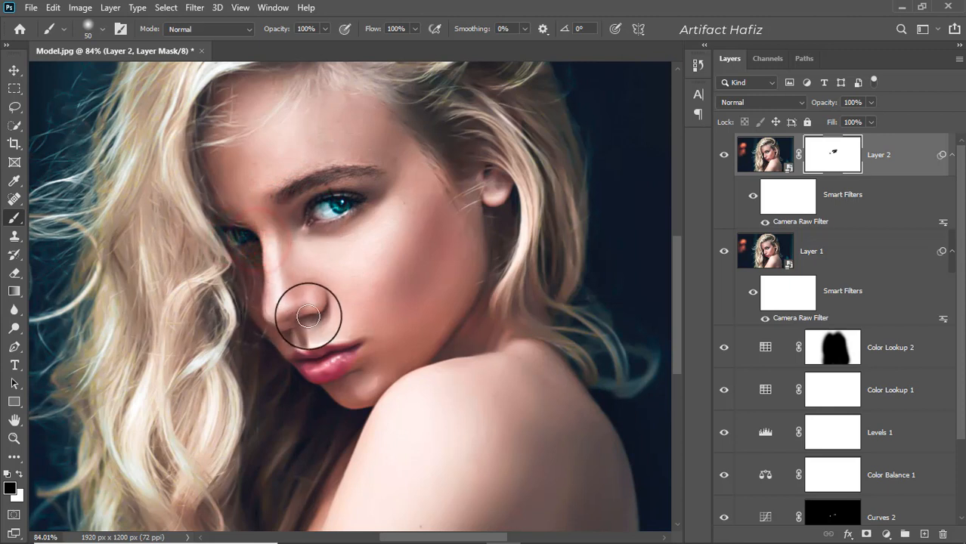
pyautogui.moveTo(309, 317)
pyautogui.mouseDown()
pyautogui.moveTo(318, 294)
pyautogui.moveTo(320, 322)
pyautogui.moveTo(301, 326)
pyautogui.moveTo(301, 363)
pyautogui.moveTo(348, 352)
pyautogui.moveTo(303, 369)
pyautogui.moveTo(353, 347)
pyautogui.mouseUp()
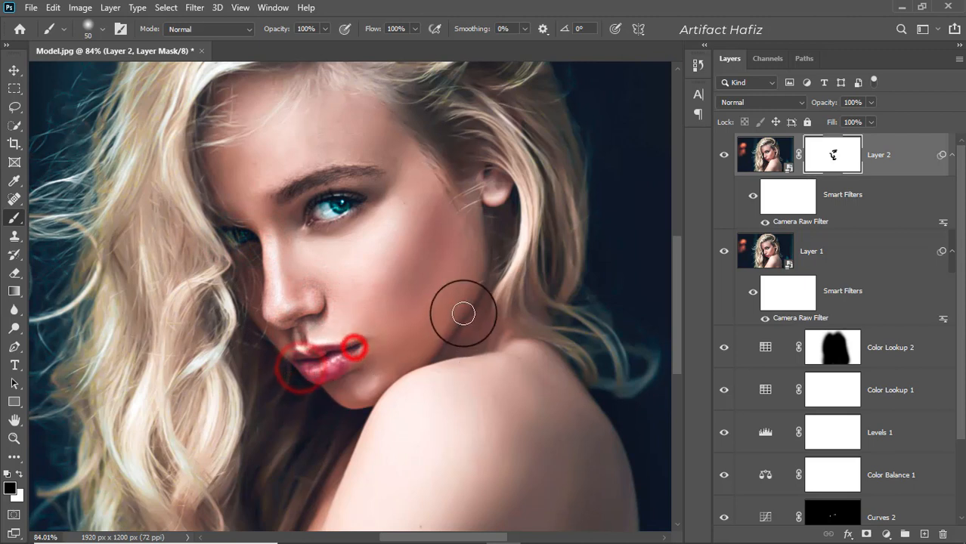
# - Paint black on Layer 2's mask along the jawline and chin edge with the size 50 brush
pyautogui.moveTo(483, 281)
pyautogui.mouseDown()
pyautogui.moveTo(431, 365)
pyautogui.moveTo(412, 371)
pyautogui.mouseUp()
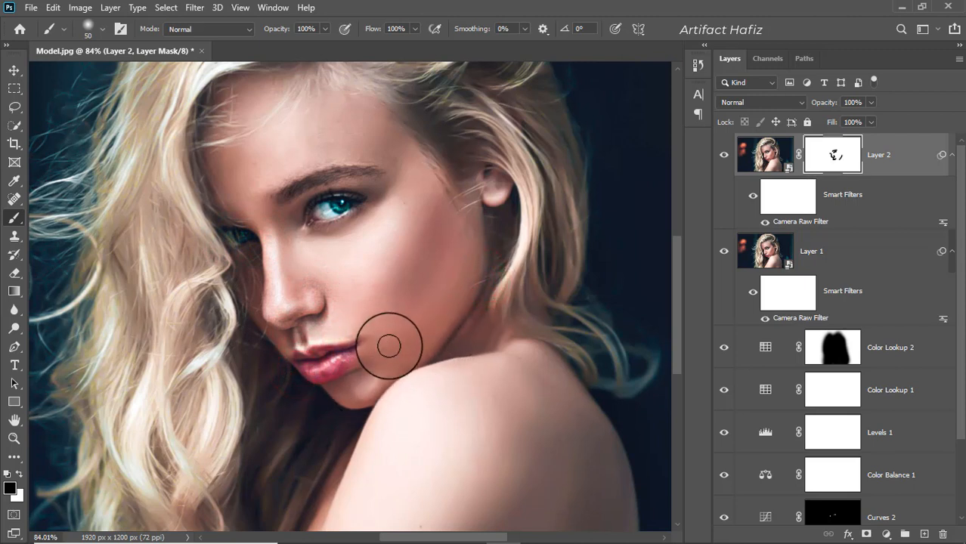
pyautogui.moveTo(343, 408)
pyautogui.mouseDown()
pyautogui.moveTo(371, 404)
pyautogui.moveTo(458, 349)
pyautogui.moveTo(396, 372)
pyautogui.moveTo(385, 399)
pyautogui.moveTo(442, 335)
pyautogui.mouseUp()
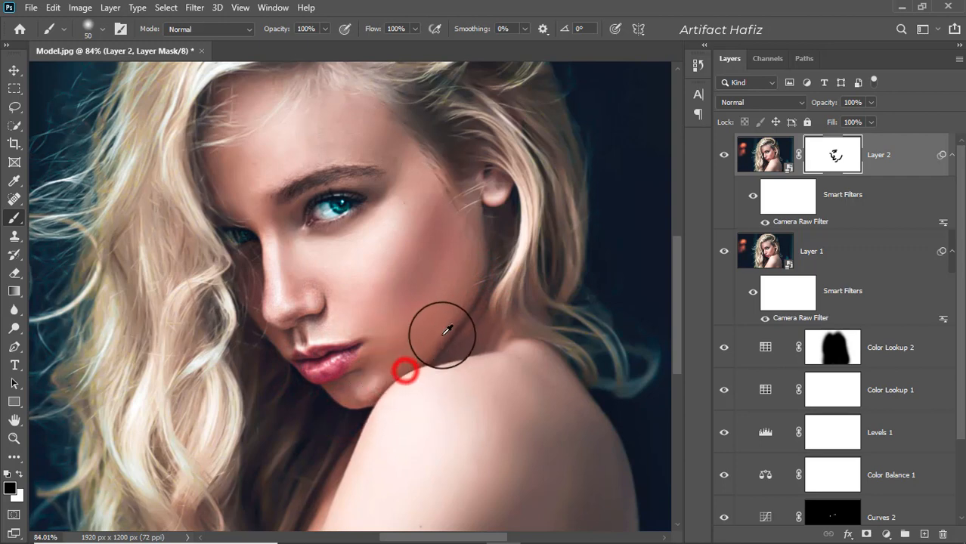
# - Paint black on Layer 2's mask over the model's hair with the brush enlarged to size 175
pyautogui.scroll(-4, 447, 330)
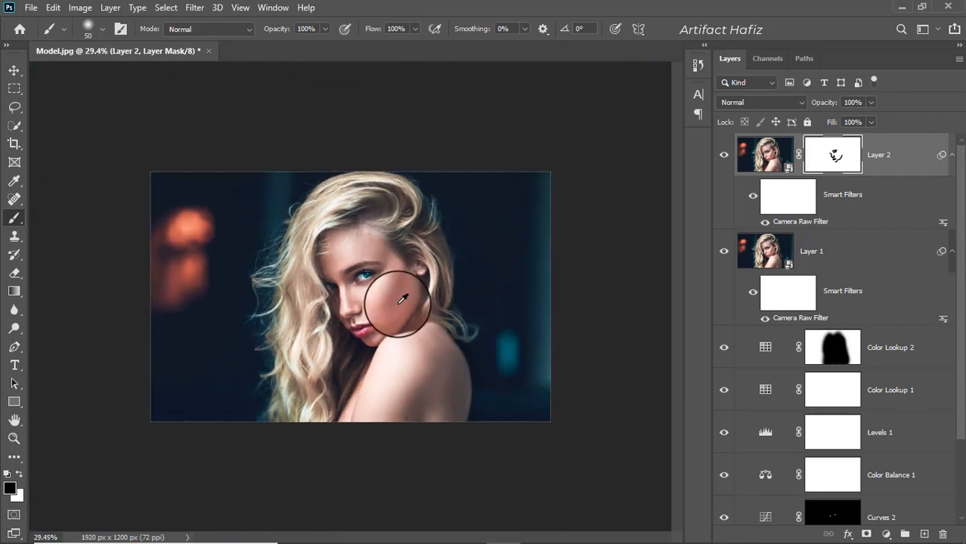
pyautogui.scroll(-1, 403, 299)
pyautogui.scroll(3, 345, 276)
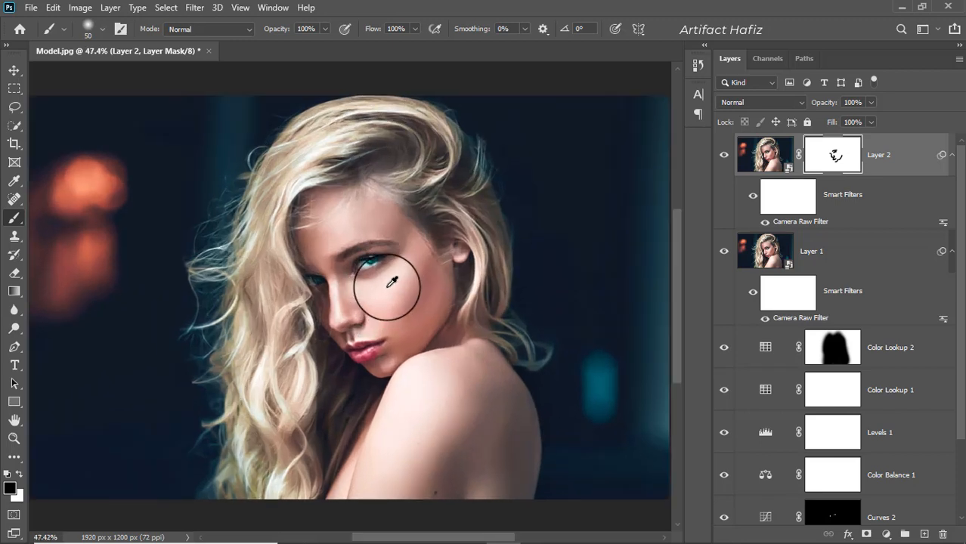
pyautogui.press(']')
pyautogui.press(']')
pyautogui.press(']')
pyautogui.press(']')
pyautogui.press(']')
pyautogui.press(']')
pyautogui.press(']')
pyautogui.press(']')
pyautogui.moveTo(355, 124)
pyautogui.mouseDown()
pyautogui.moveTo(426, 136)
pyautogui.moveTo(488, 255)
pyautogui.moveTo(486, 294)
pyautogui.moveTo(457, 166)
pyautogui.mouseUp()
pyautogui.moveTo(457, 166)
pyautogui.mouseDown()
pyautogui.moveTo(424, 140)
pyautogui.moveTo(323, 136)
pyautogui.moveTo(278, 183)
pyautogui.moveTo(262, 242)
pyautogui.moveTo(257, 344)
pyautogui.moveTo(268, 423)
pyautogui.moveTo(268, 305)
pyautogui.moveTo(273, 352)
pyautogui.moveTo(311, 406)
pyautogui.moveTo(320, 389)
pyautogui.moveTo(302, 492)
pyautogui.moveTo(313, 408)
pyautogui.moveTo(329, 451)
pyautogui.moveTo(326, 443)
pyautogui.moveTo(291, 507)
pyautogui.moveTo(311, 420)
pyautogui.moveTo(323, 401)
pyautogui.moveTo(333, 407)
pyautogui.moveTo(280, 488)
pyautogui.moveTo(291, 461)
pyautogui.mouseUp()
pyautogui.moveTo(477, 280)
pyautogui.mouseDown()
pyautogui.moveTo(480, 319)
pyautogui.moveTo(471, 324)
pyautogui.moveTo(471, 313)
pyautogui.moveTo(470, 326)
pyautogui.moveTo(518, 356)
pyautogui.mouseUp()
pyautogui.moveTo(480, 324)
pyautogui.mouseDown()
pyautogui.moveTo(504, 322)
pyautogui.moveTo(500, 344)
pyautogui.moveTo(488, 322)
pyautogui.mouseUp()
pyautogui.moveTo(392, 129)
pyautogui.mouseDown()
pyautogui.moveTo(326, 150)
pyautogui.moveTo(399, 155)
pyautogui.moveTo(341, 162)
pyautogui.moveTo(410, 162)
pyautogui.moveTo(432, 206)
pyautogui.moveTo(502, 286)
pyautogui.moveTo(456, 272)
pyautogui.mouseUp()
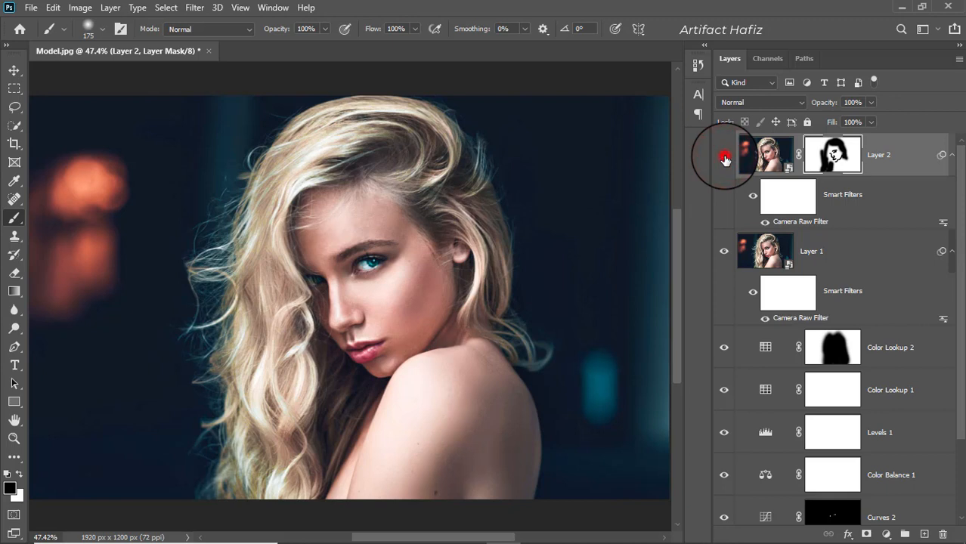
# - Compare the original photo with the finished edit by repeatedly isolating the Background layer and restoring all layers
pyautogui.press('Delete')
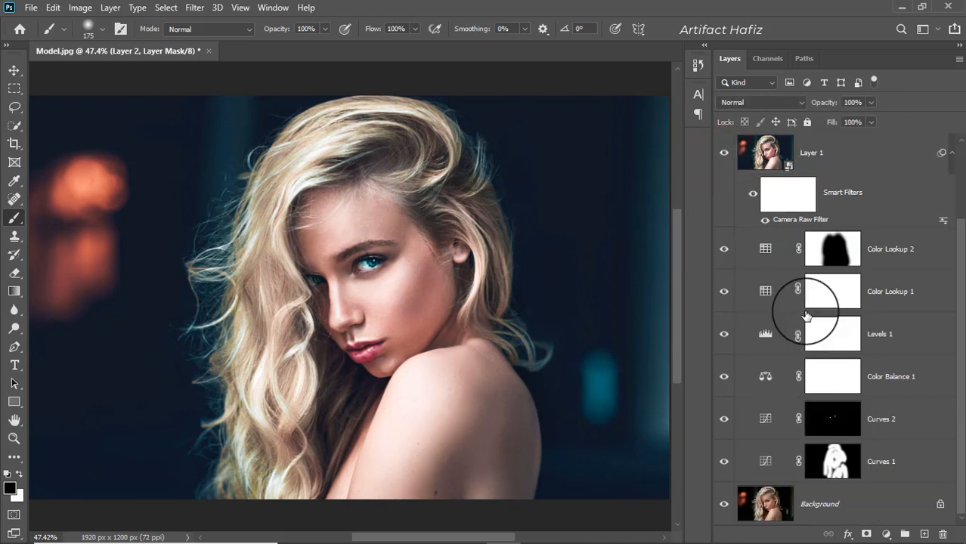
pyautogui.keyDown('alt'); pyautogui.click(725, 507); pyautogui.keyUp('alt')
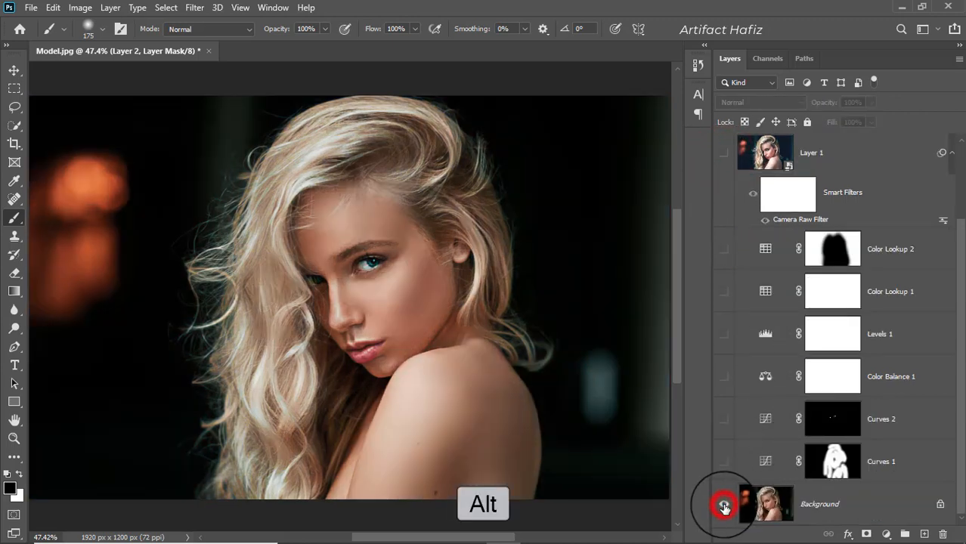
pyautogui.keyDown('alt'); pyautogui.click(724, 507); pyautogui.keyUp('alt')
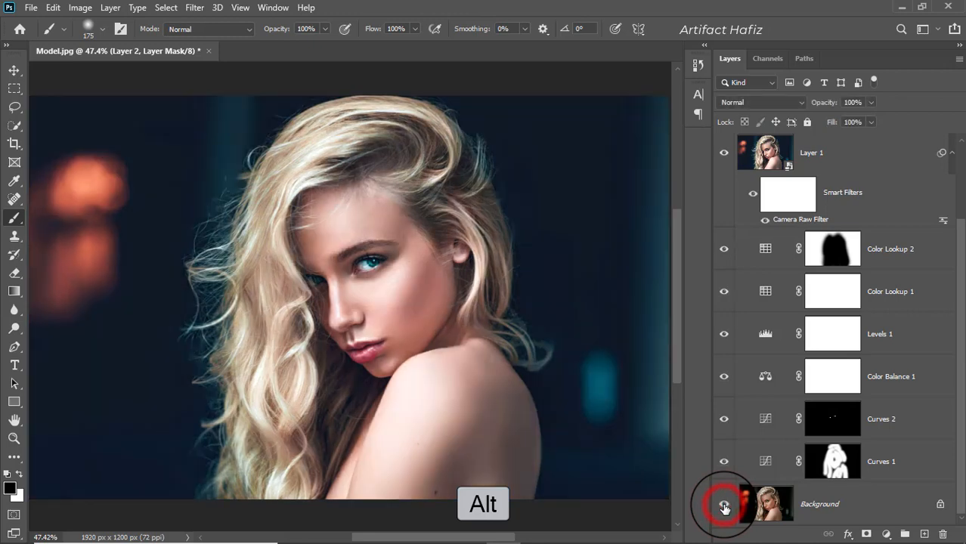
pyautogui.keyDown('alt'); pyautogui.click(724, 507); pyautogui.keyUp('alt')
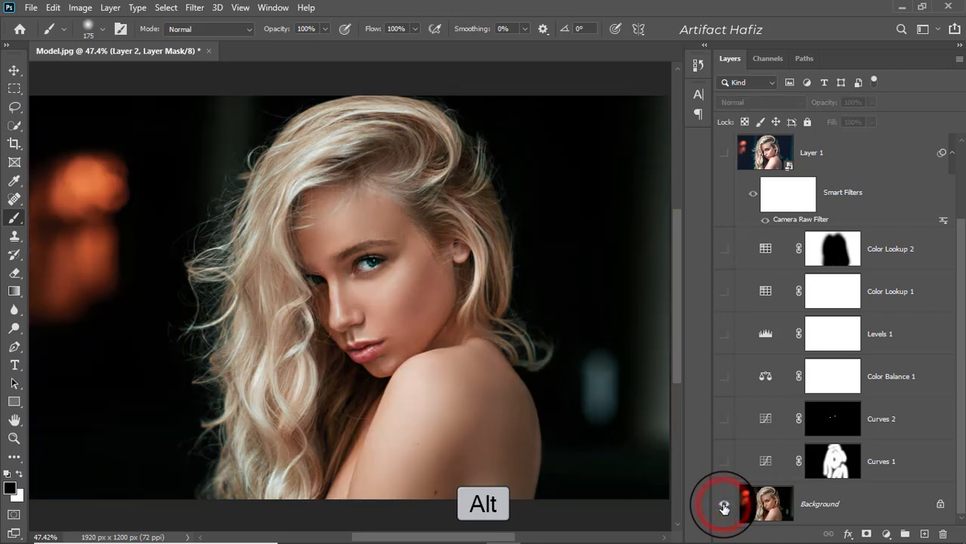
pyautogui.keyDown('alt'); pyautogui.click(725, 508); pyautogui.keyUp('alt')
pyautogui.scroll(-2, 470, 405)
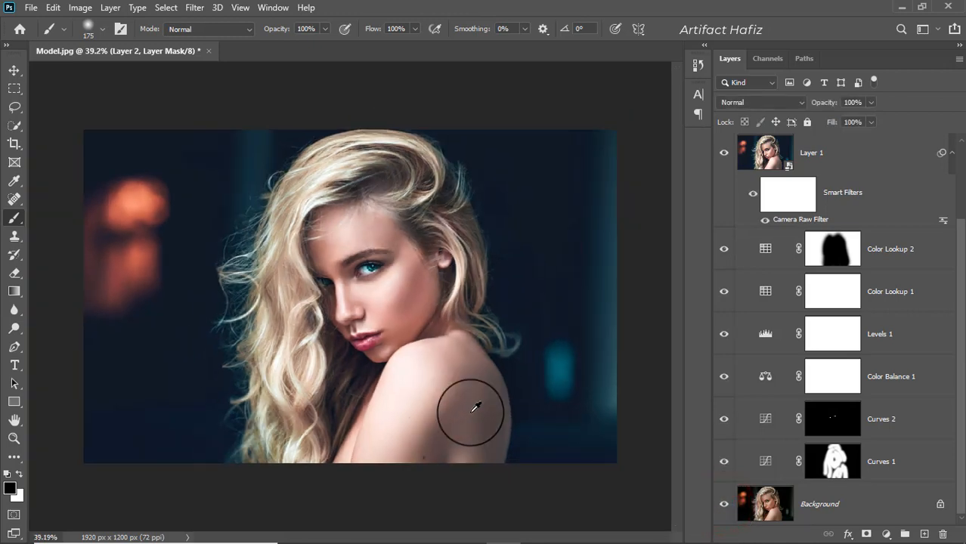
pyautogui.scroll(1, 470, 405)
pyautogui.keyDown('alt'); pyautogui.click(724, 509); pyautogui.keyUp('alt')
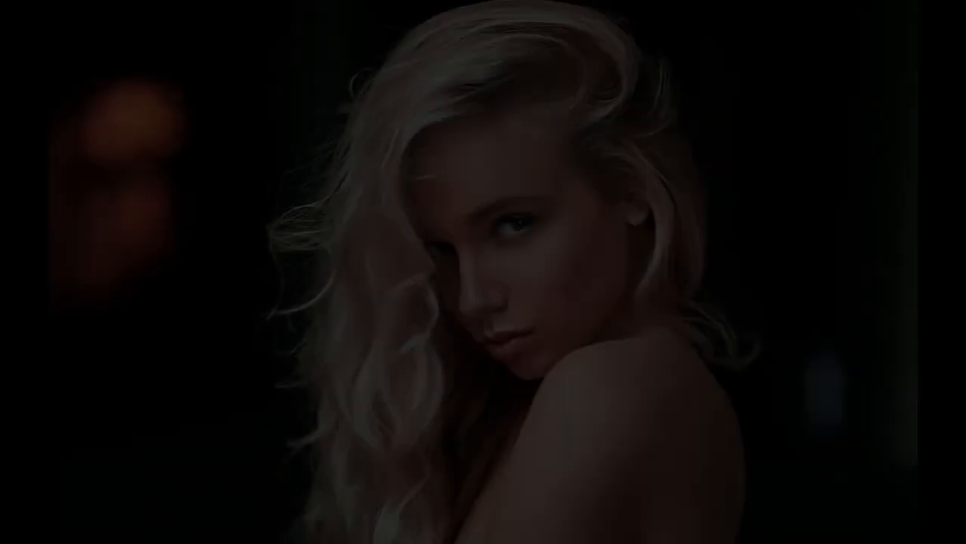